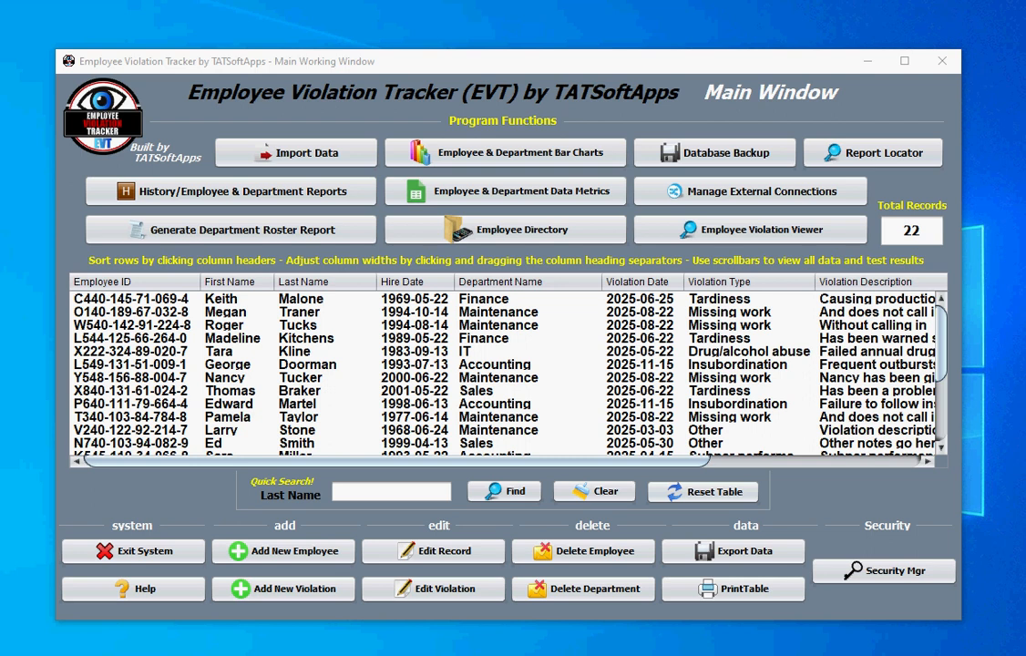
- Drag the Chrome window with the 'why have employee violation tracking software' results over the EVT Main Window
drag(1025, 57, 412, 12)
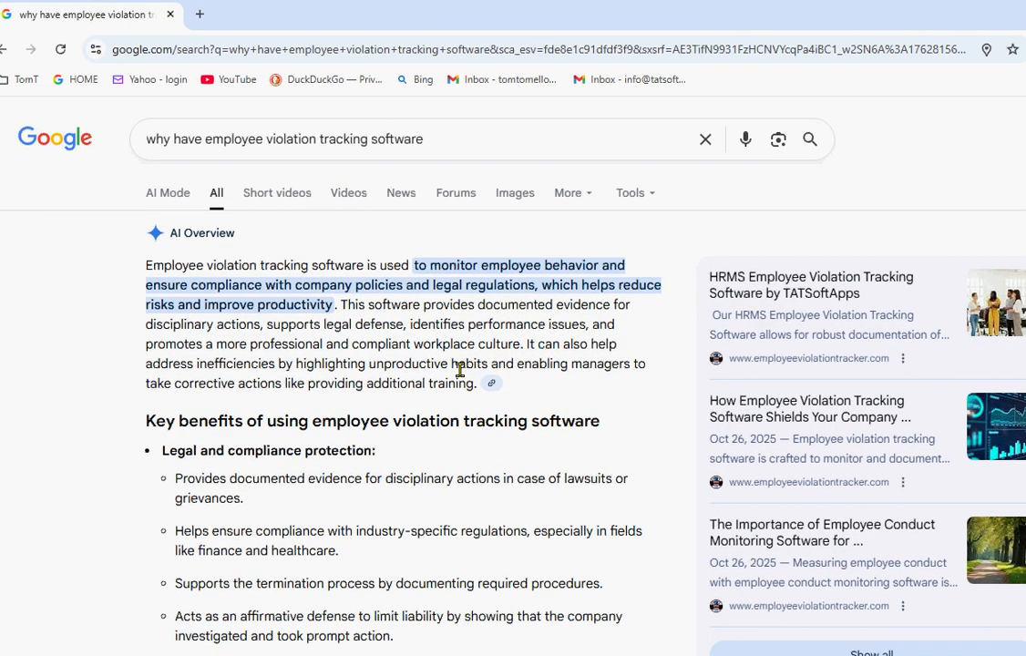
- Read through the AI Overview and open the 'HRMS Employee Violation Tracking Software by TATSoftApps' result
scroll(454, 380, down, 2)
scroll(453, 380, down, 4)
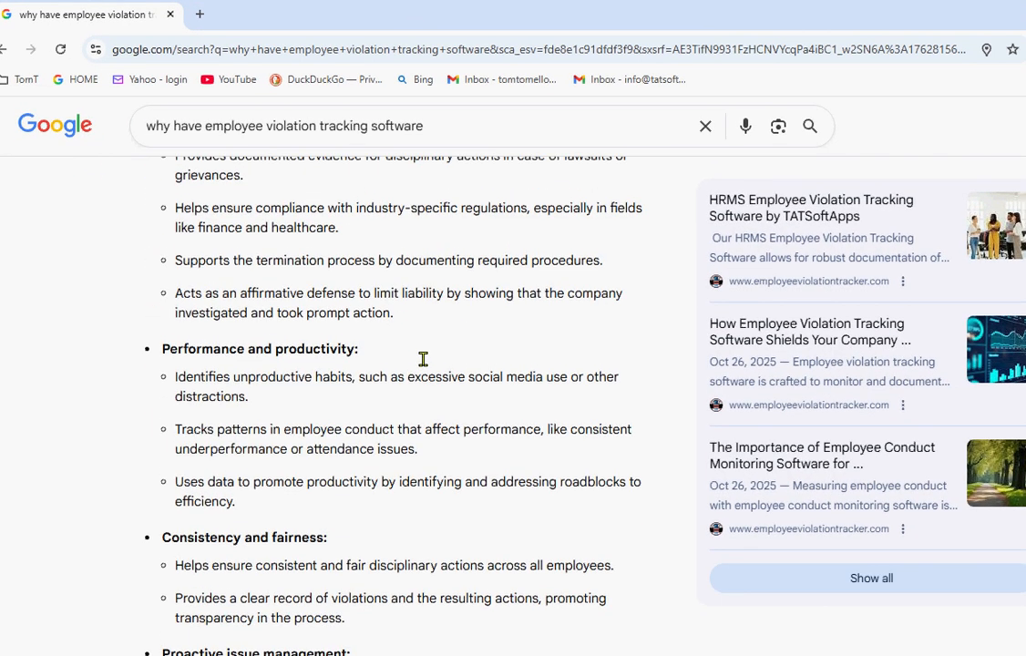
scroll(420, 364, down, 2)
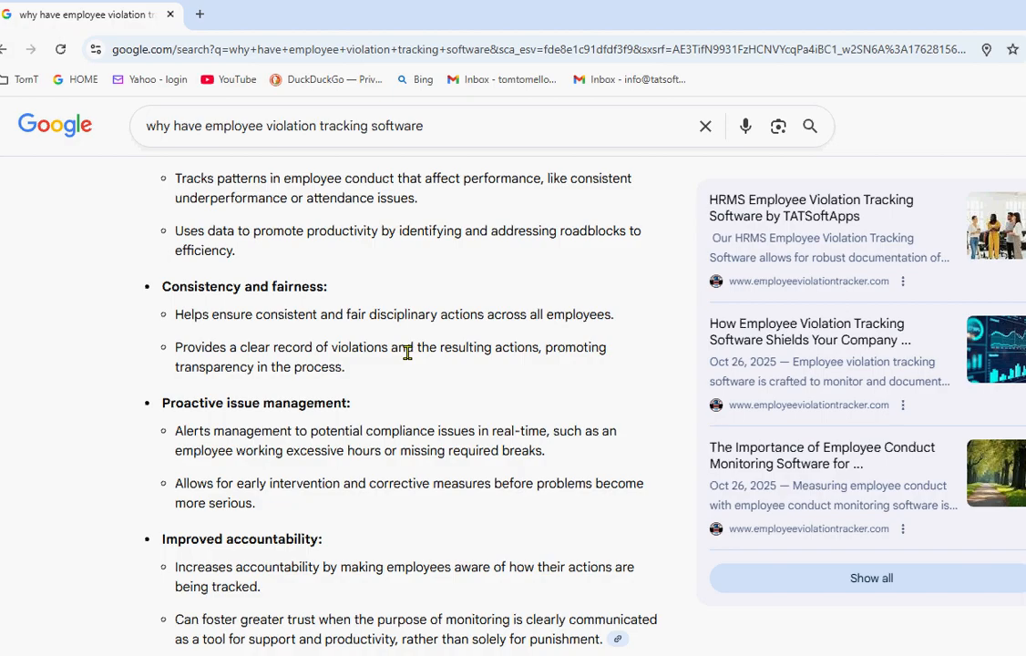
scroll(407, 355, down, 2)
scroll(407, 360, up, 1)
scroll(408, 361, up, 9)
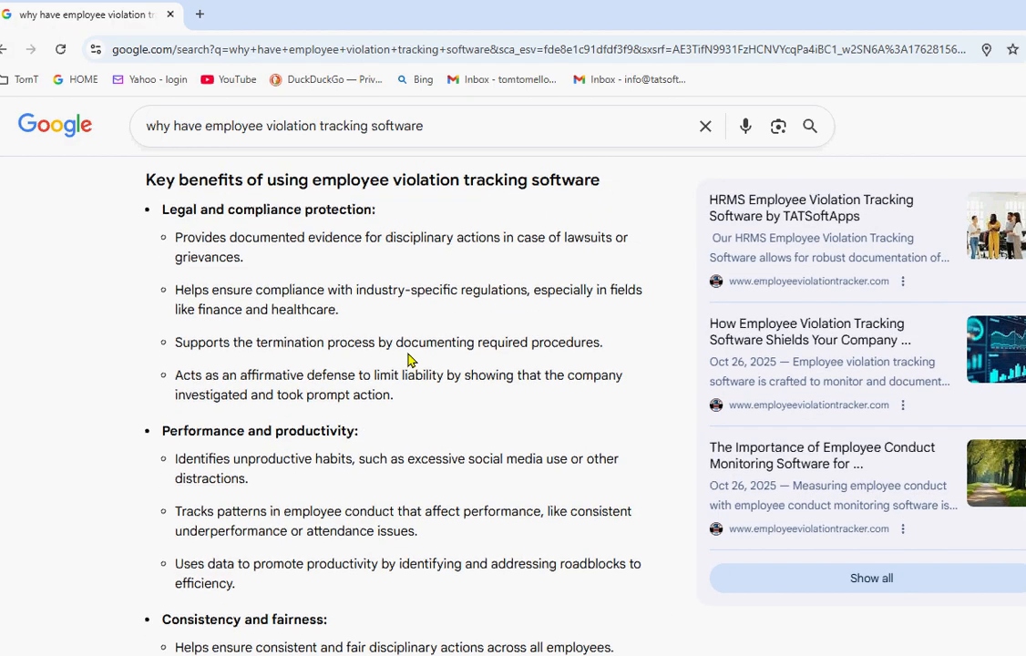
scroll(408, 355, down, 8)
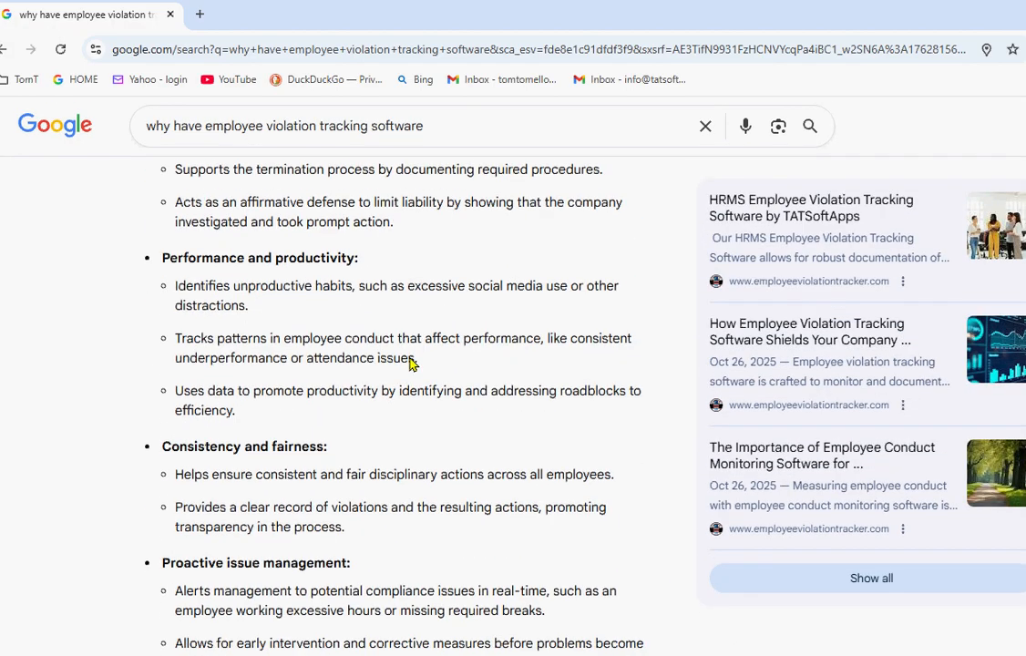
scroll(407, 356, up, 8)
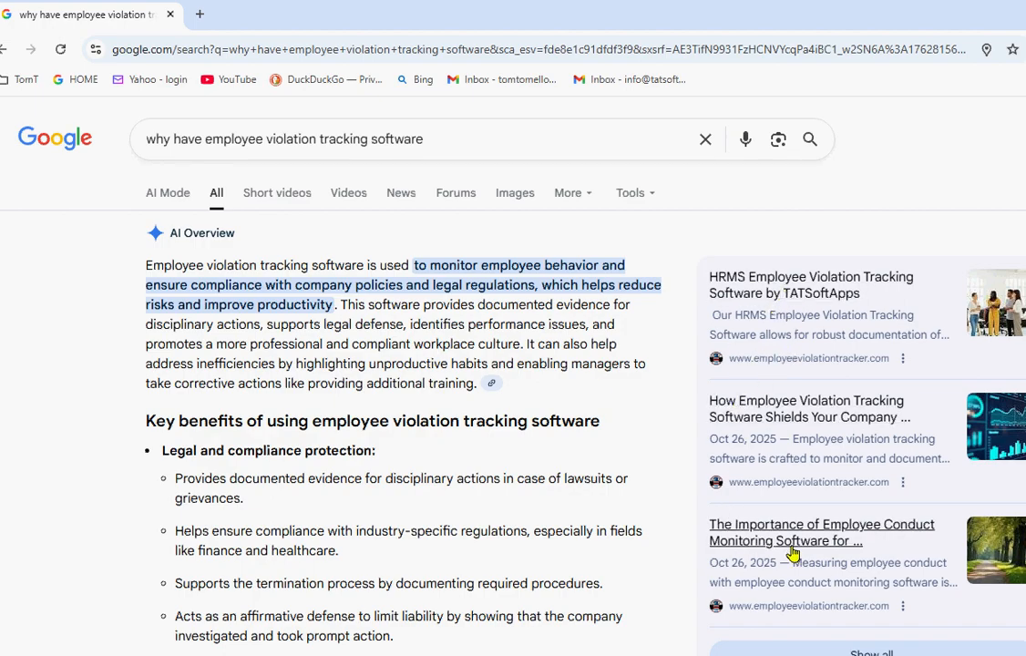
scroll(539, 339, down, 3)
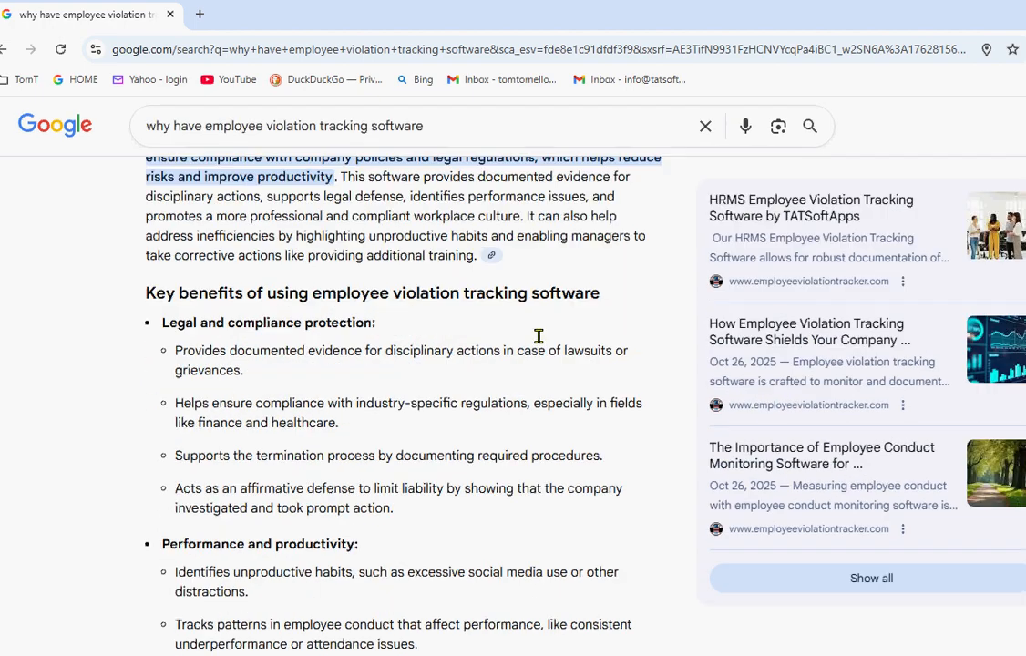
scroll(539, 336, up, 3)
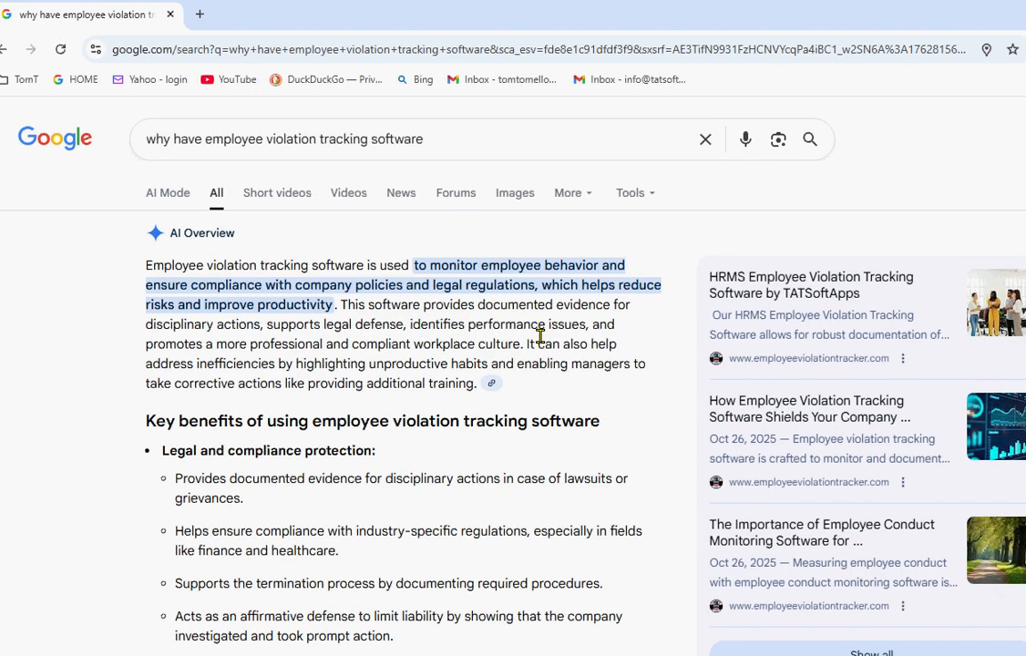
click(755, 294)
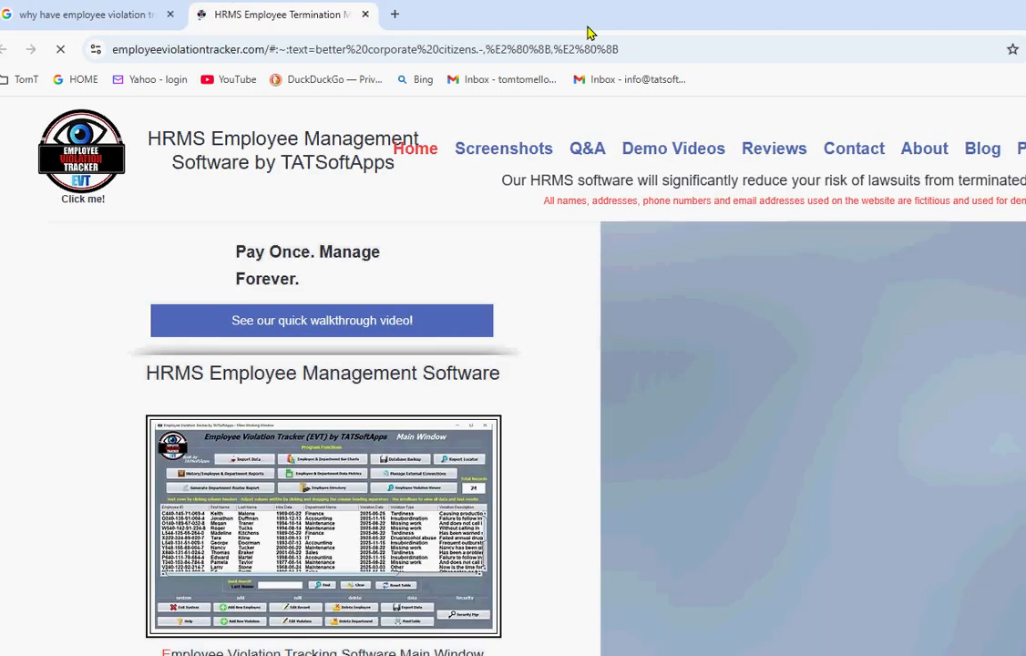
- Resize the browser window showing employeeviolationtracker.com and move it down and left
double_click(608, 12)
drag(608, 12, 468, 68)
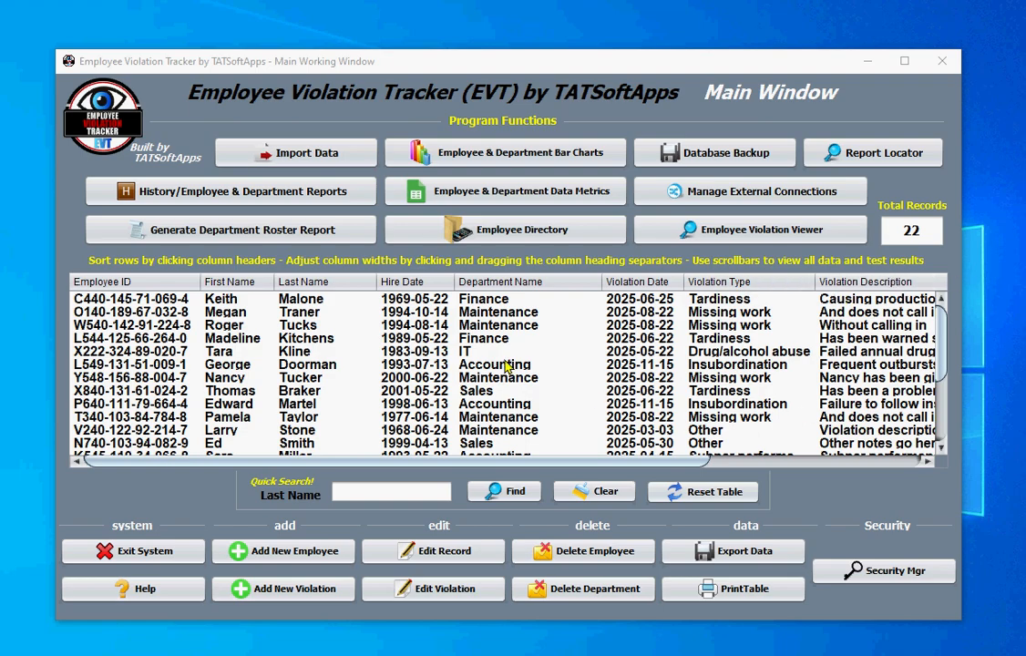
- Scroll the 22-record violation table and bring up the Import Data window
scroll(500, 363, down, 3)
scroll(506, 360, up, 4)
click(295, 156)
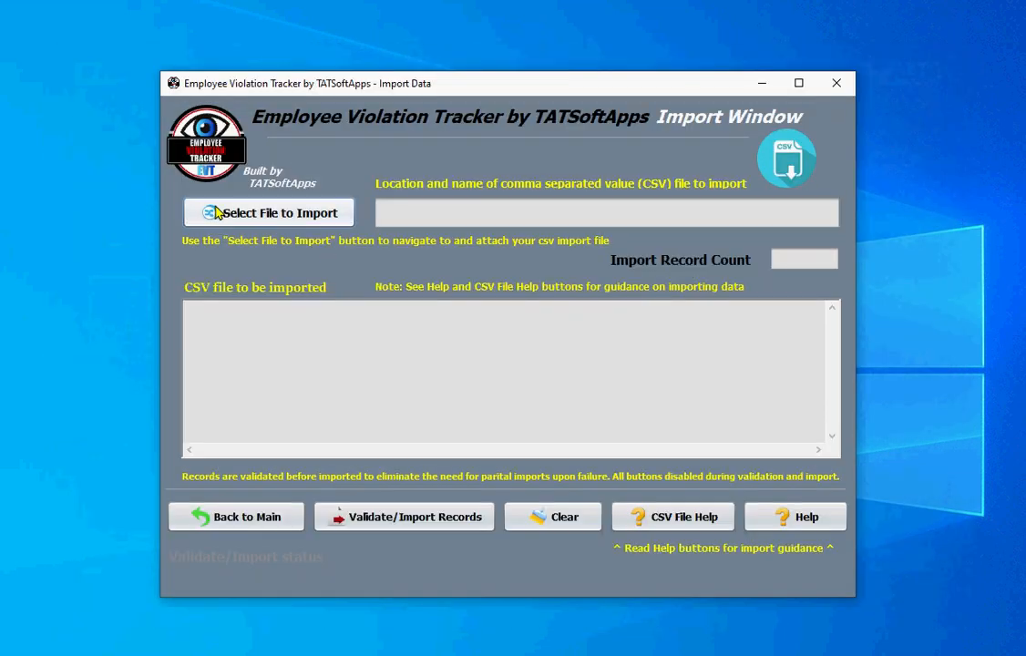
- Open the import file picker, view its Look In locations, and reposition the dialog
click(262, 217)
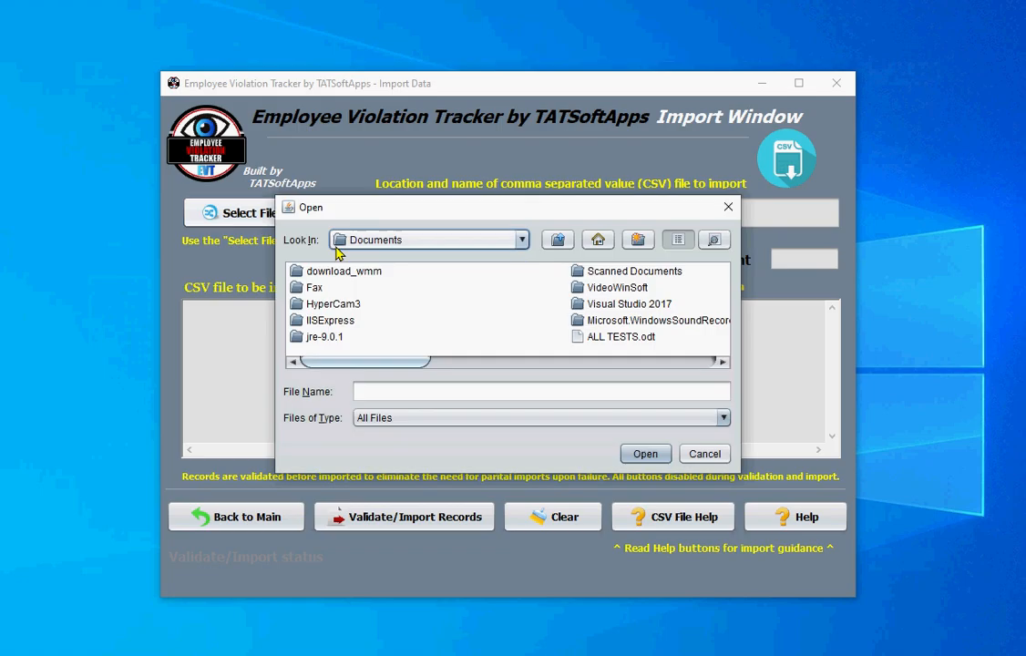
click(520, 240)
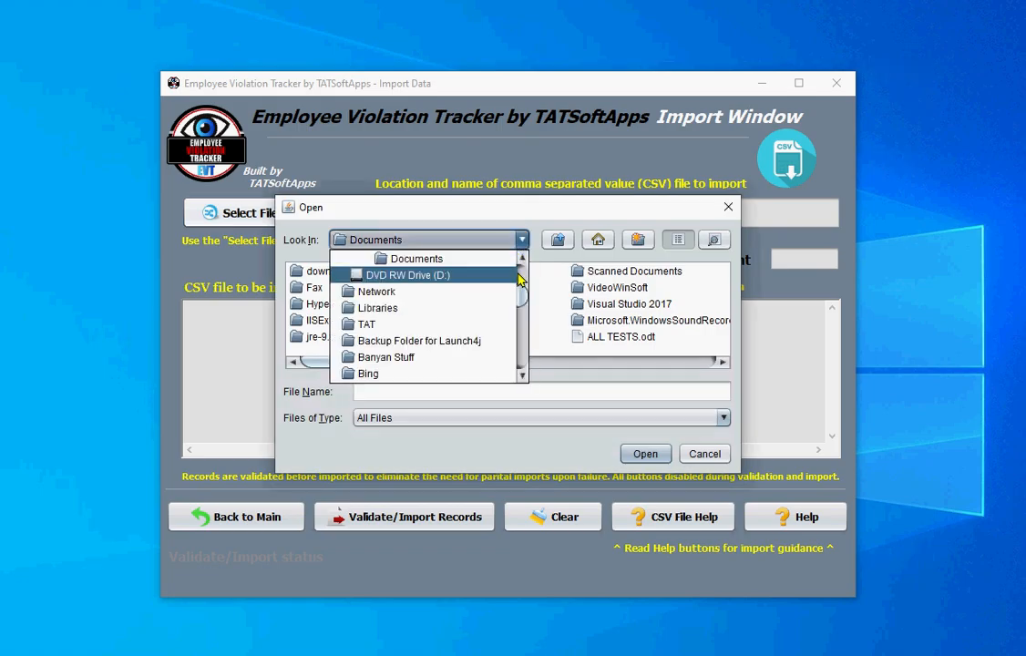
scroll(520, 283, up, 3)
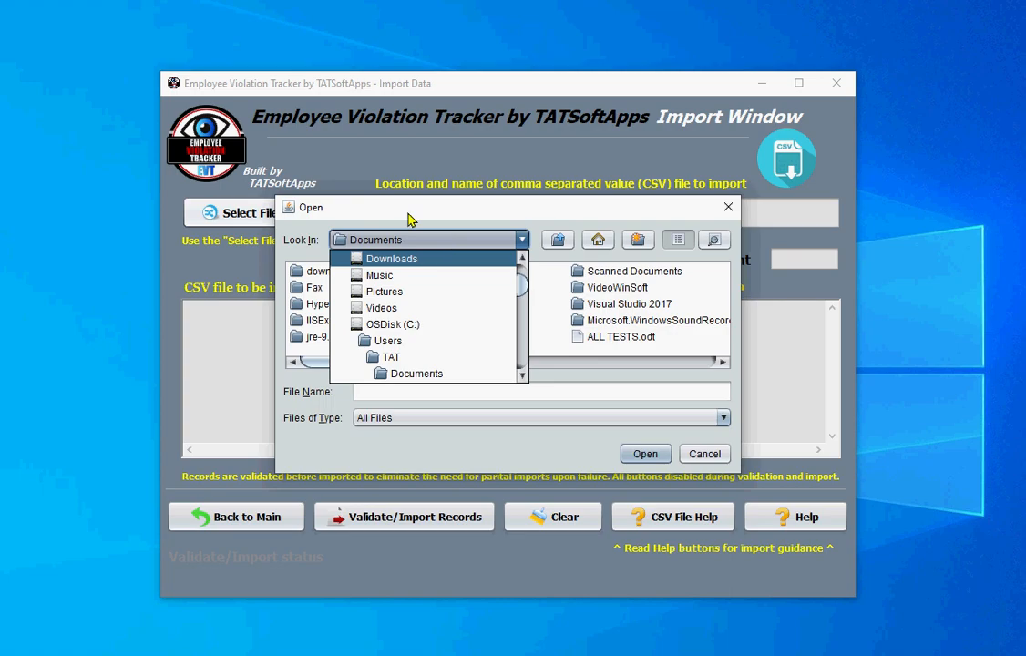
drag(401, 209, 603, 410)
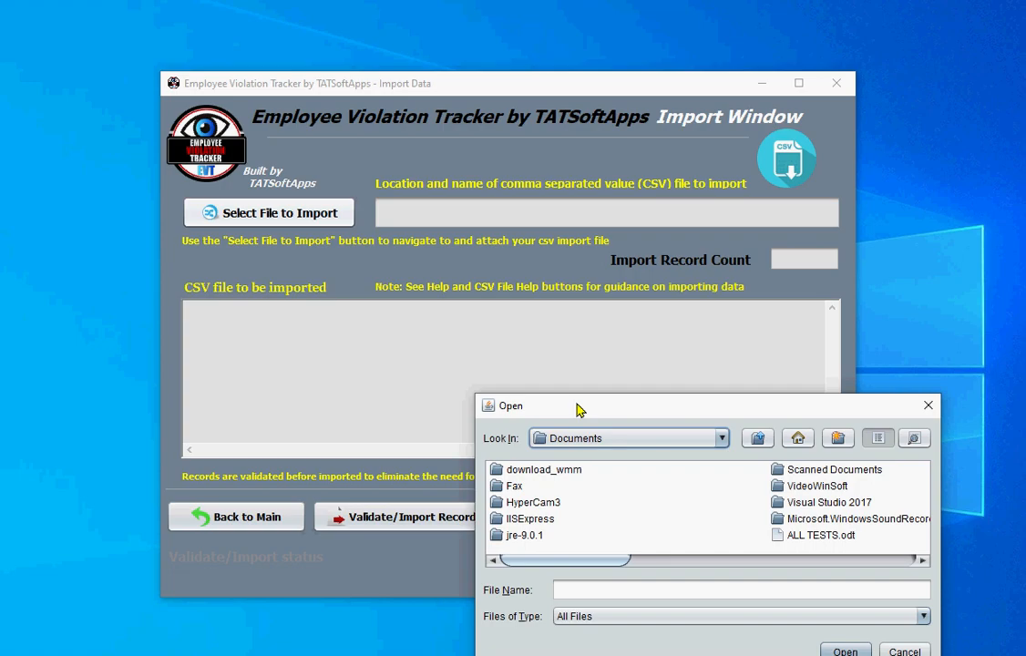
drag(584, 405, 736, 506)
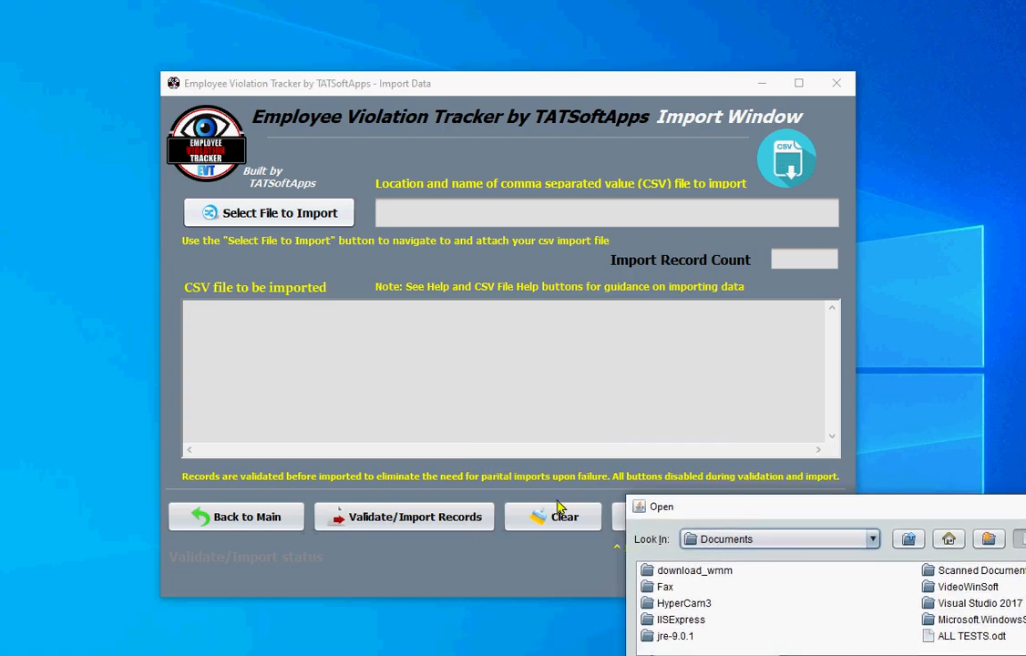
drag(684, 506, 578, 352)
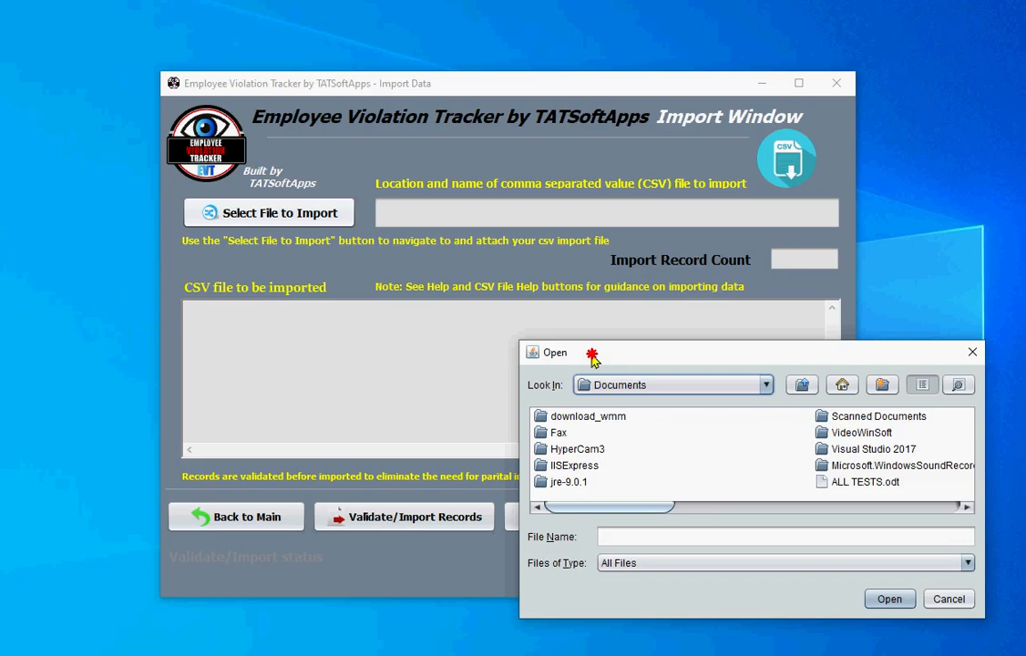
- Cancel the file picker without choosing a CSV and return to the Main Window
drag(592, 358, 241, 254)
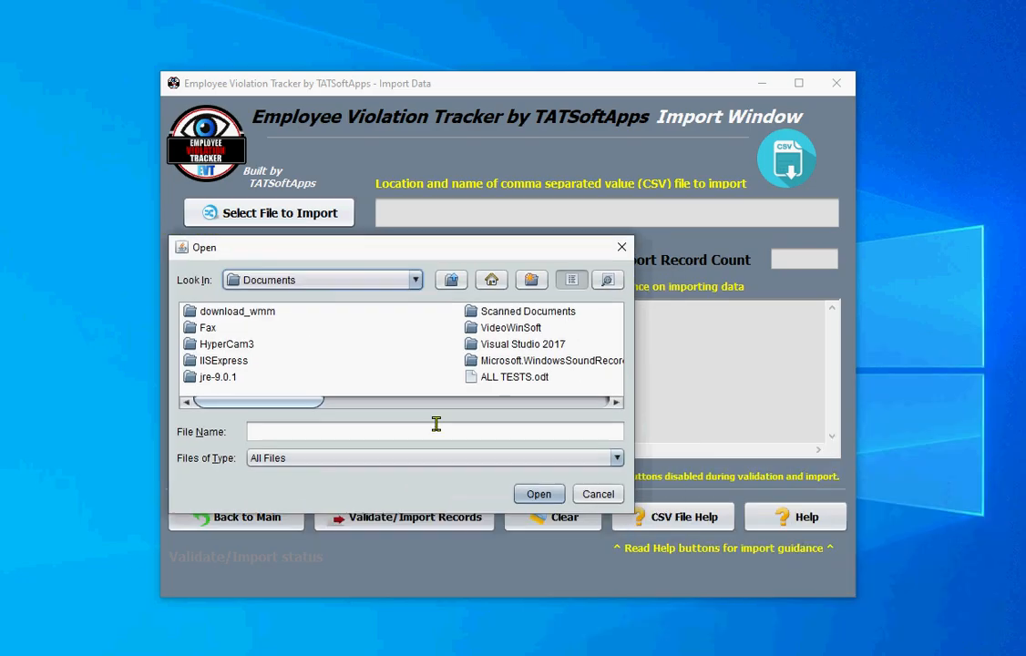
click(584, 494)
click(282, 524)
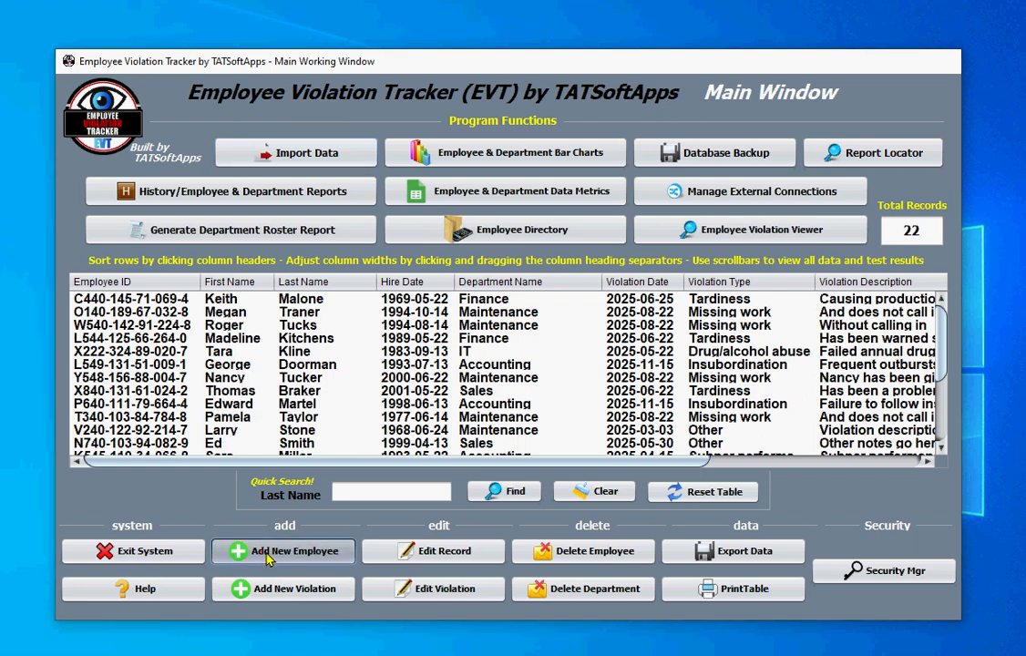
- Open the Add New Employee form and try the Hire Date and Violation Date autofill options
click(269, 557)
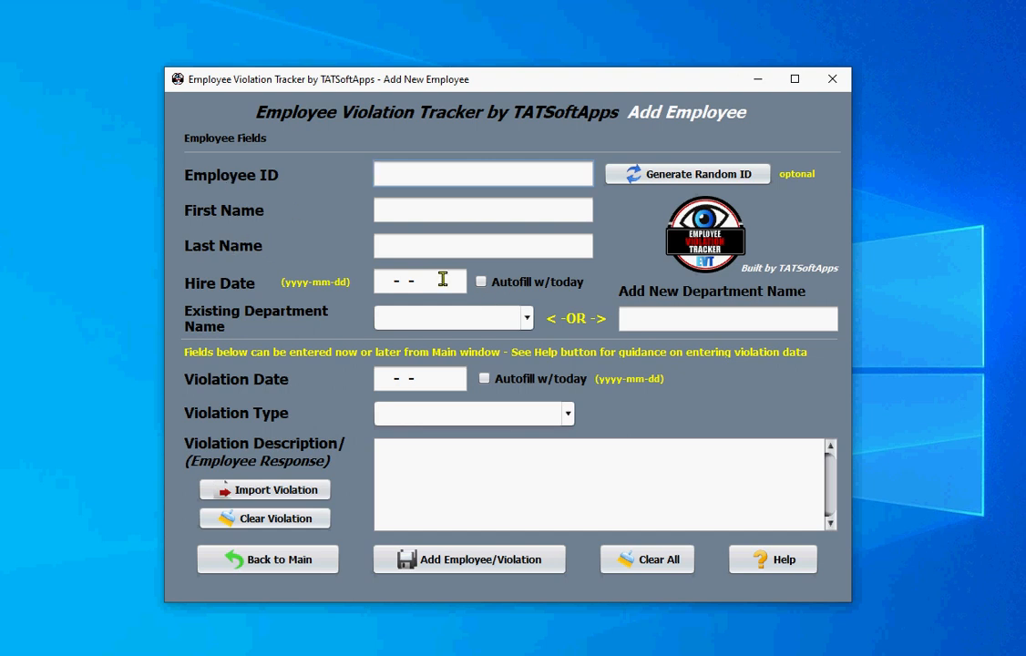
click(482, 283)
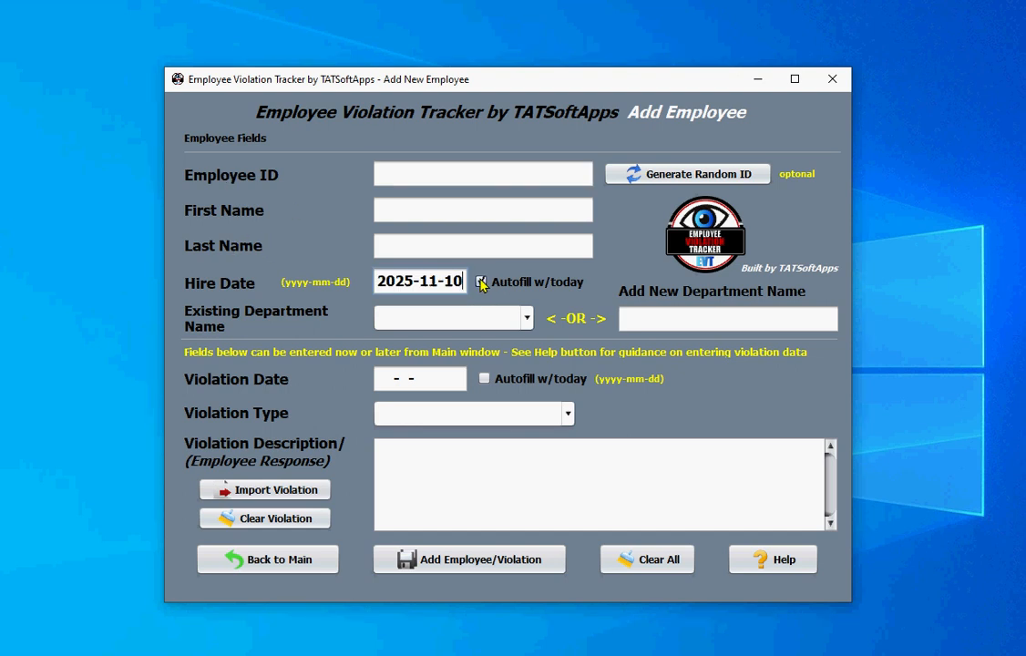
click(481, 283)
click(482, 282)
click(482, 282)
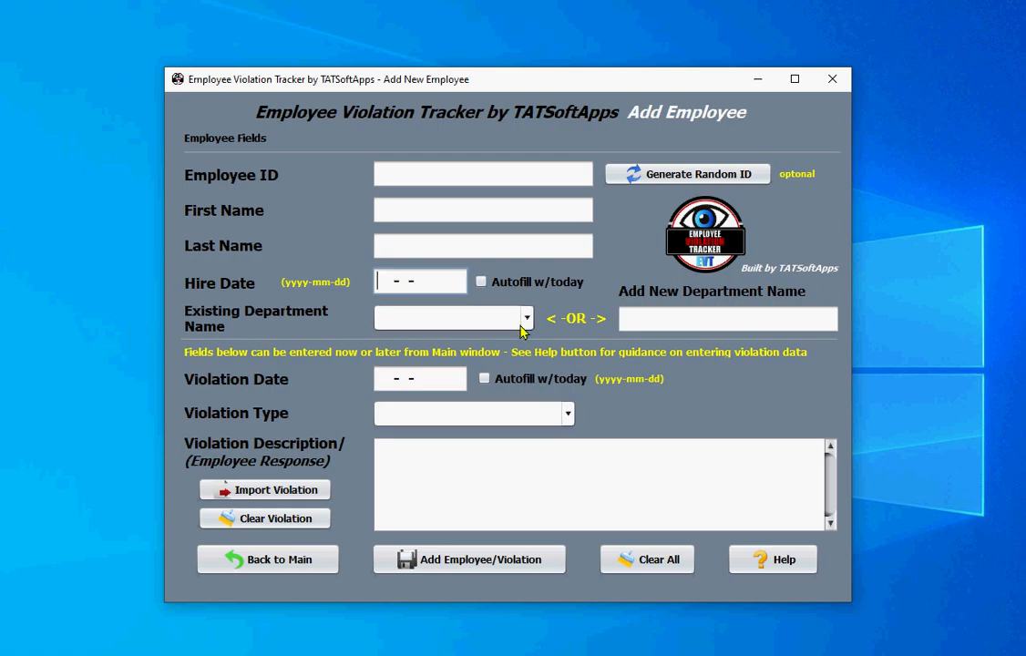
click(480, 380)
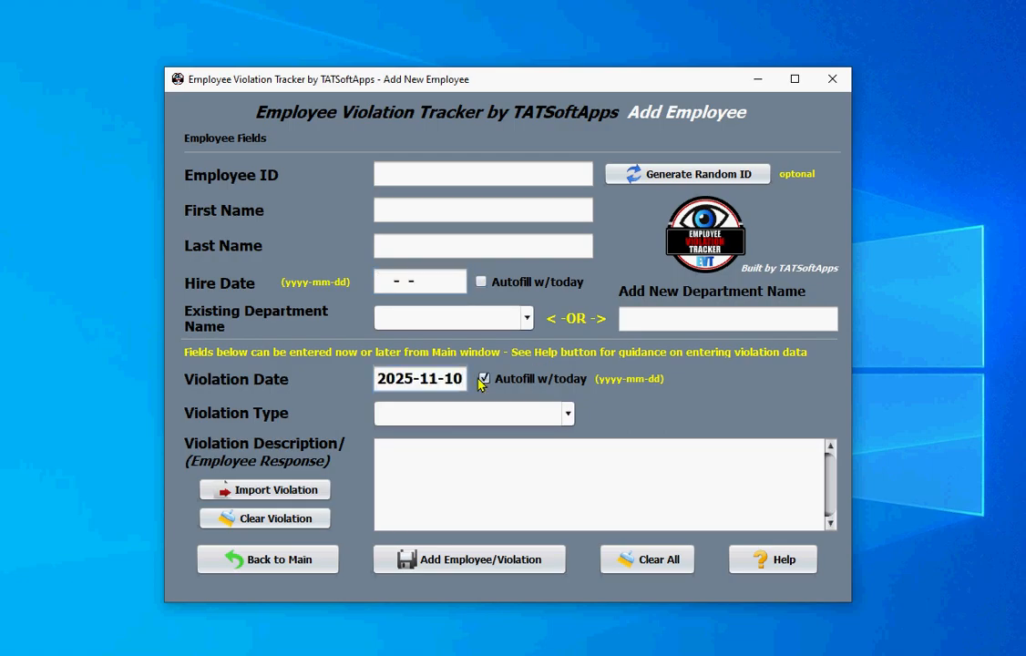
click(482, 379)
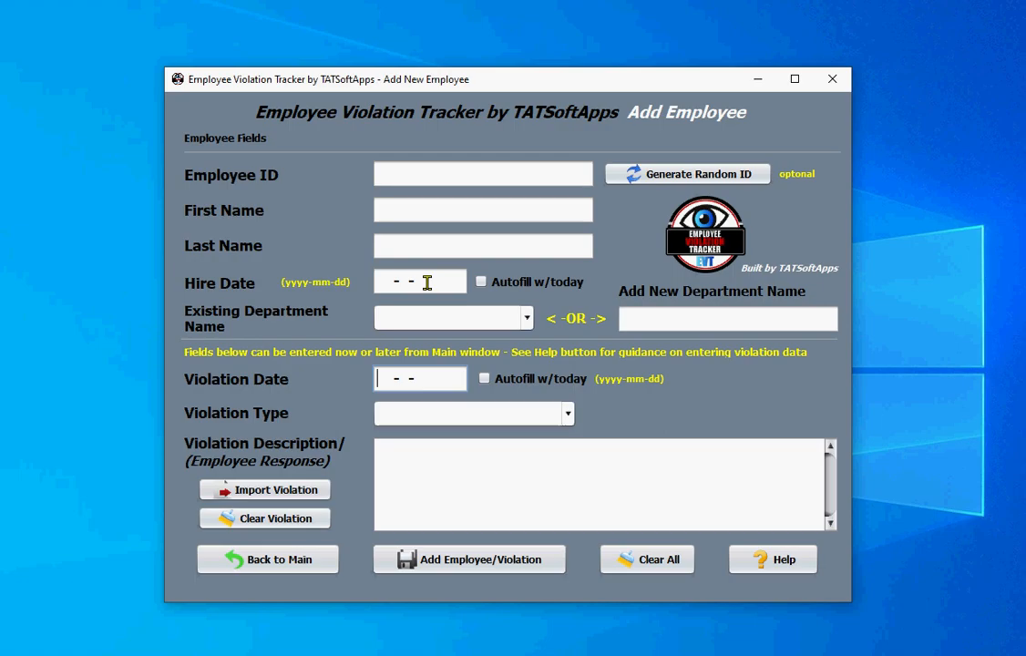
- Look through the Department list without choosing, then autofill Violation Date with 2025-11-10
click(527, 318)
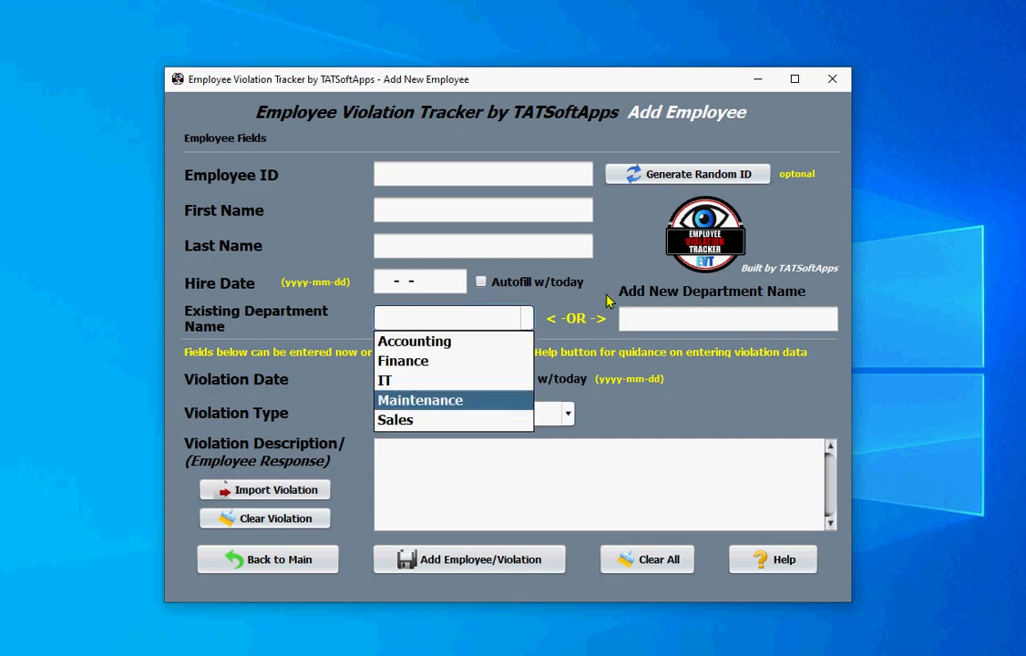
click(652, 318)
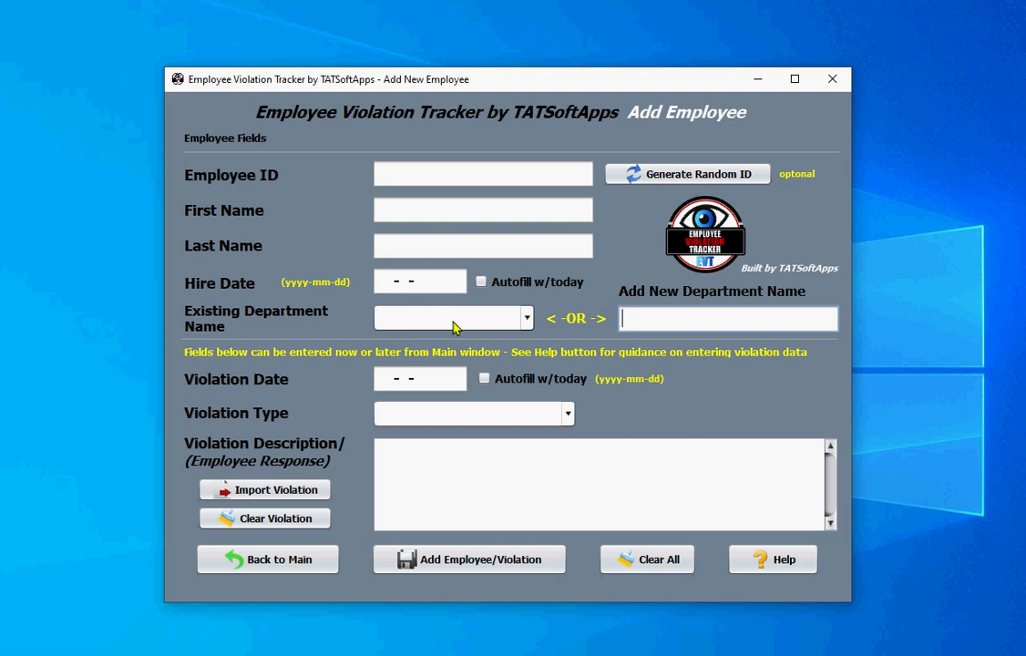
click(525, 319)
click(525, 320)
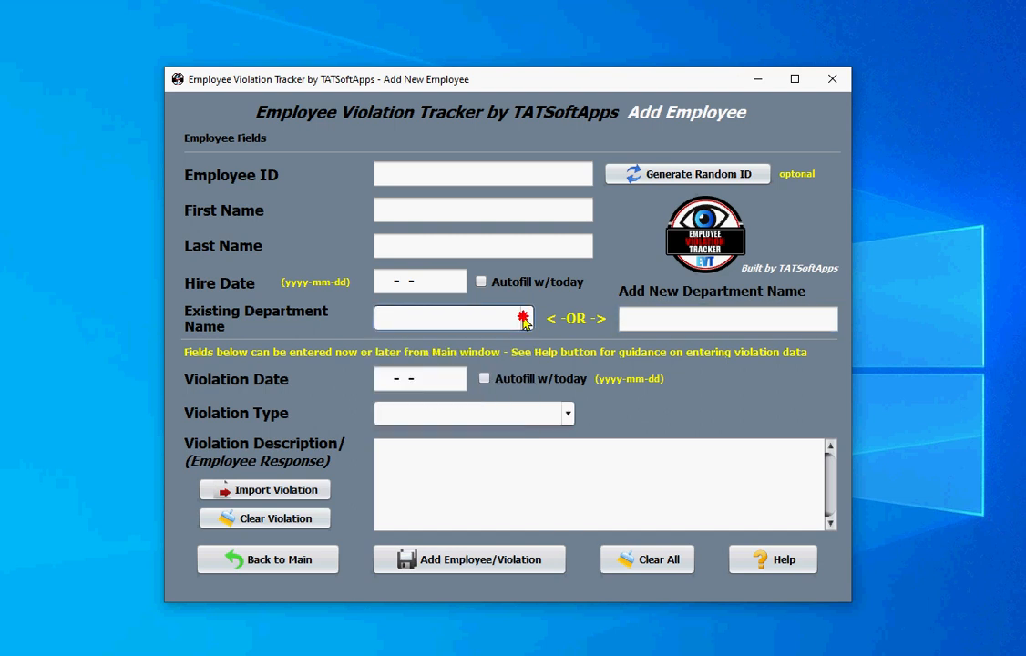
click(525, 320)
click(526, 321)
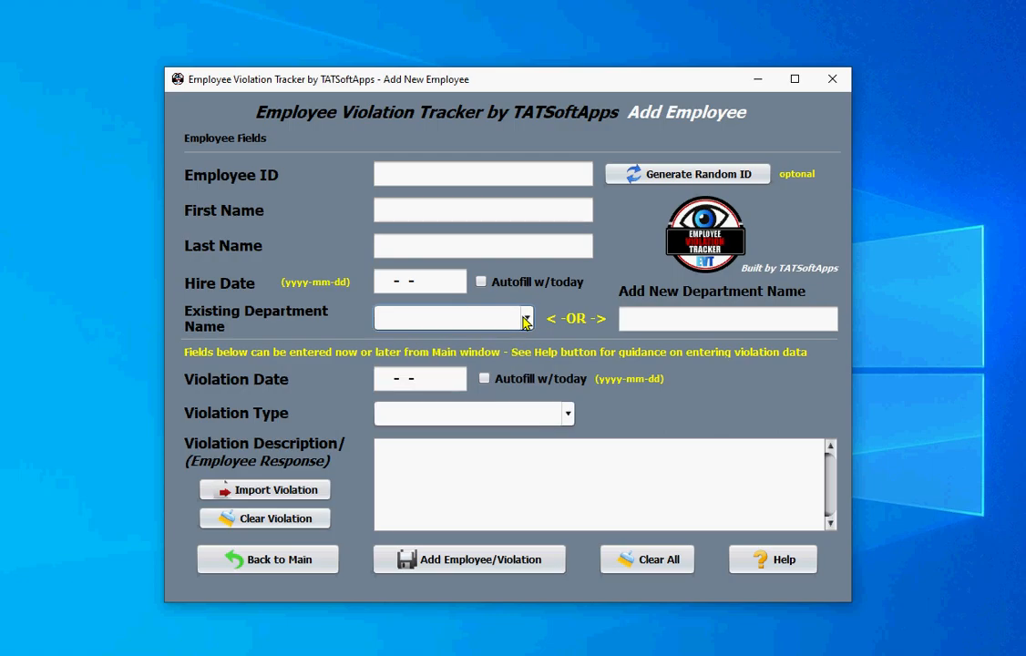
click(485, 380)
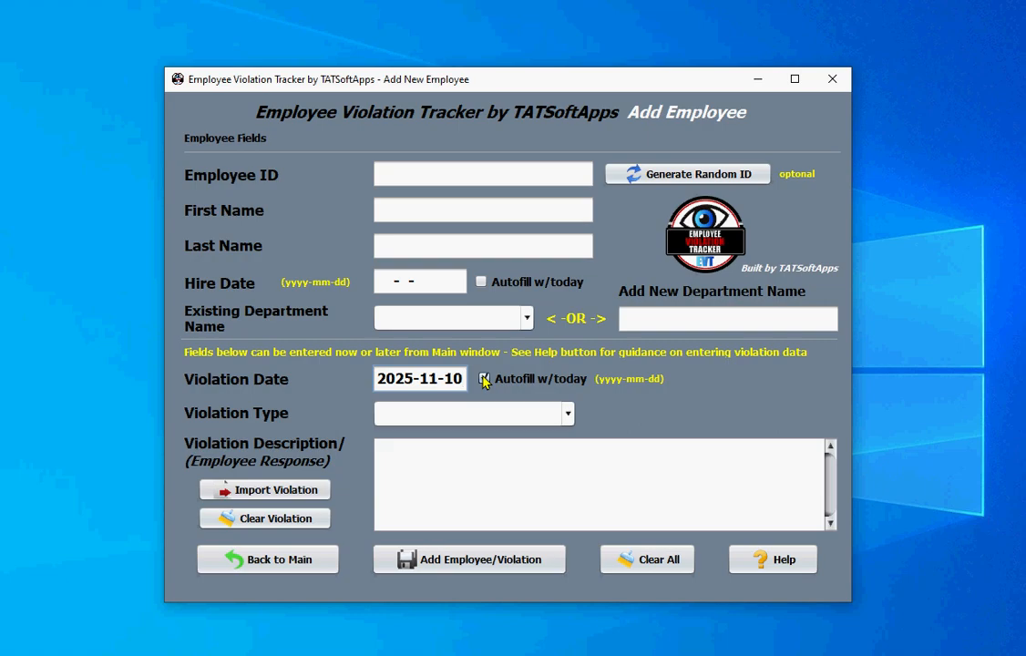
- Clear the Violation Date, view the Violation Types, and leave the form unsaved for the Main Window
click(484, 379)
click(481, 416)
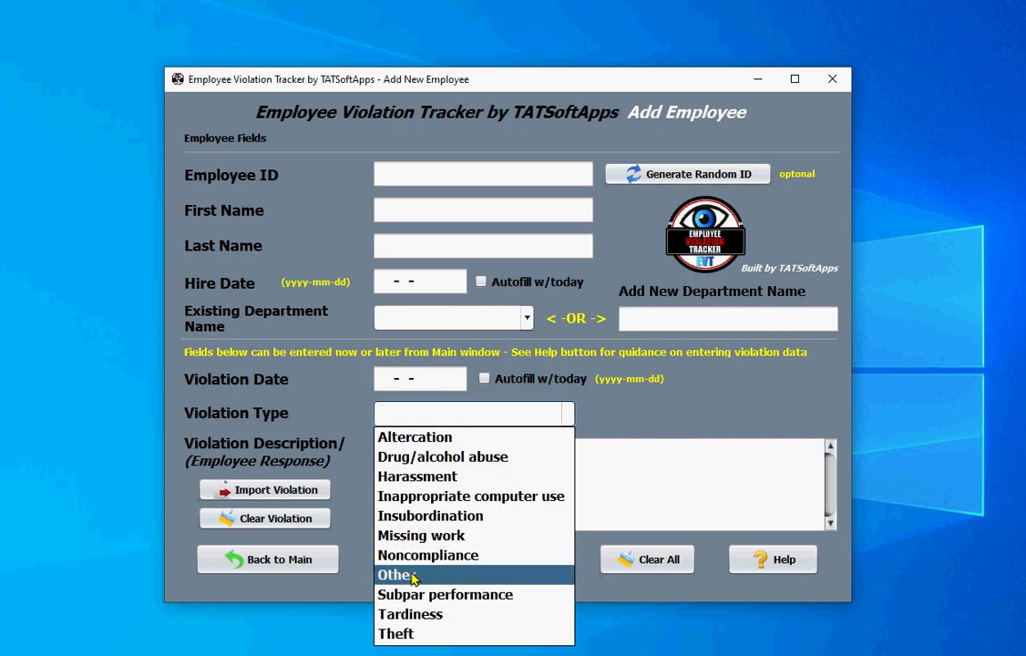
click(649, 434)
click(465, 453)
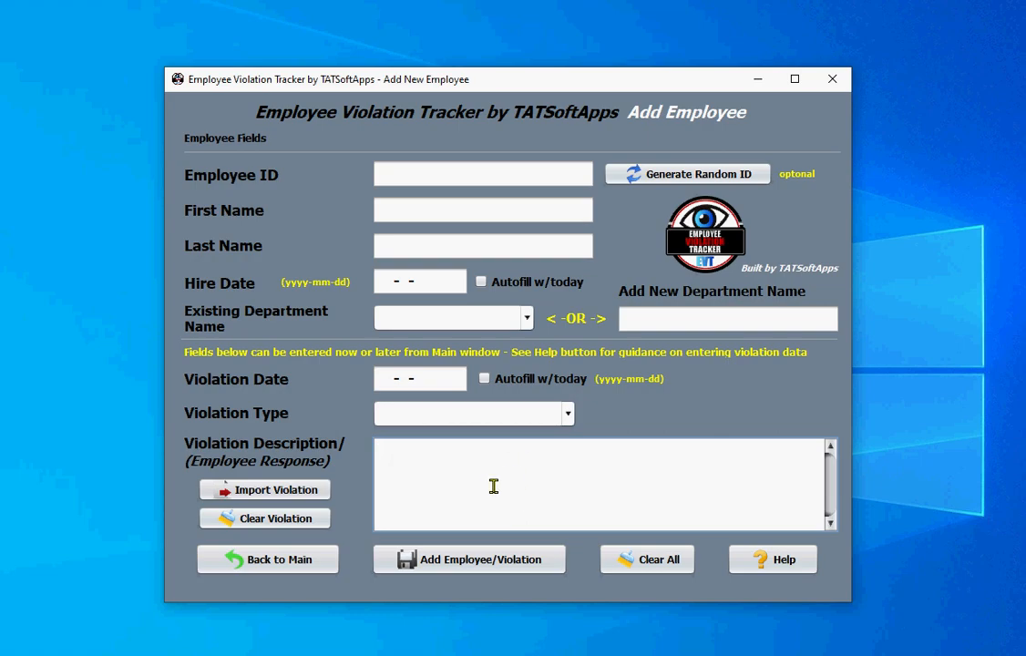
click(271, 565)
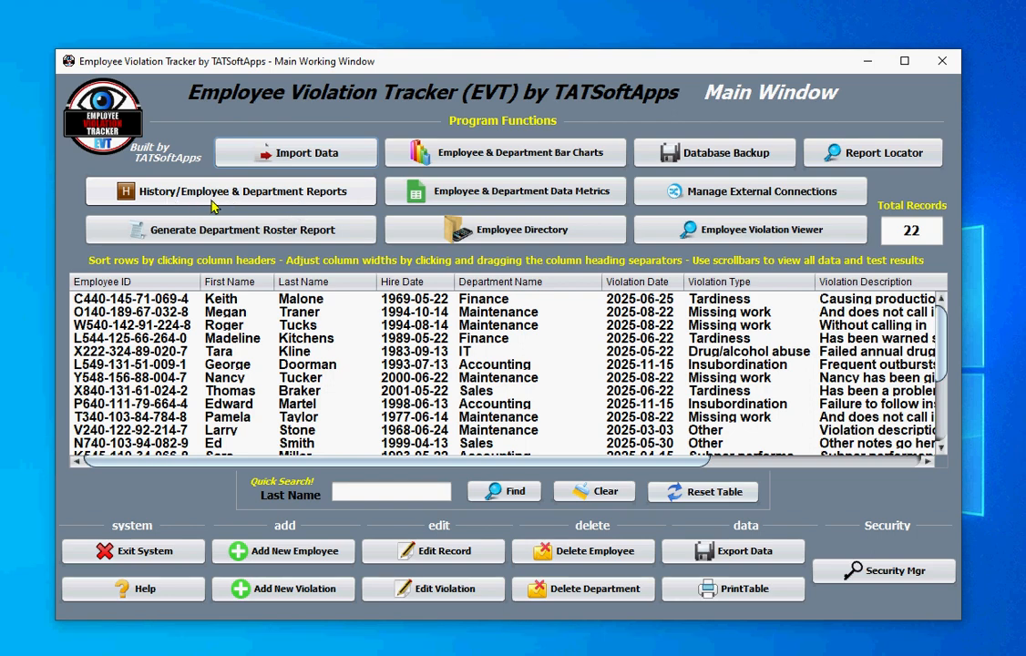
- Open History/Employee & Department Reports for 2023-01-01 to 2023-12-31 with company name 'Your Name'
click(282, 202)
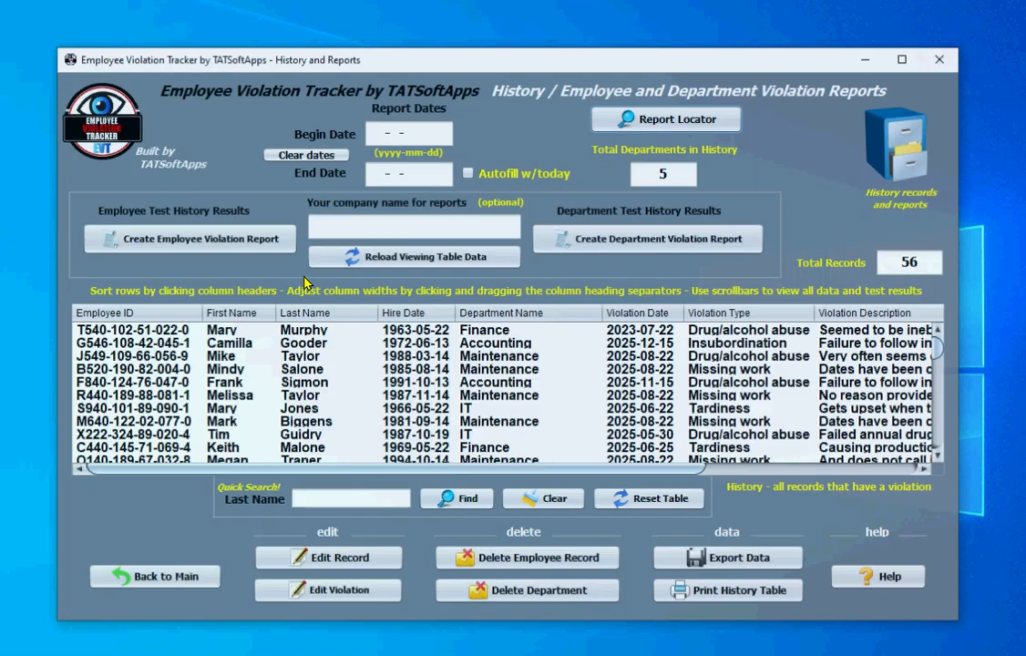
click(368, 135)
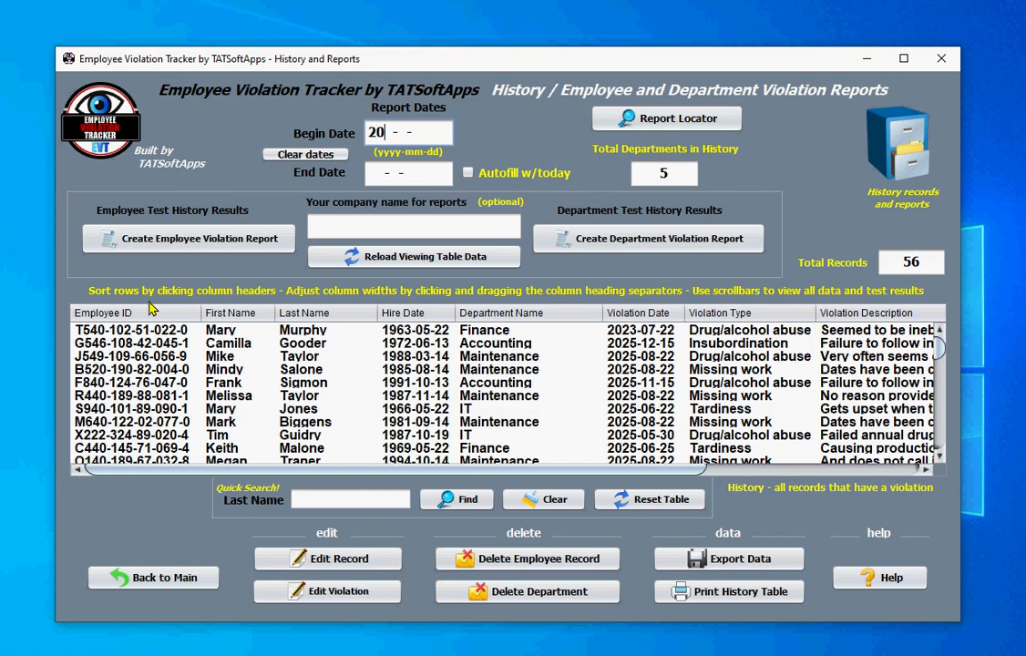
text(2023-01-01)
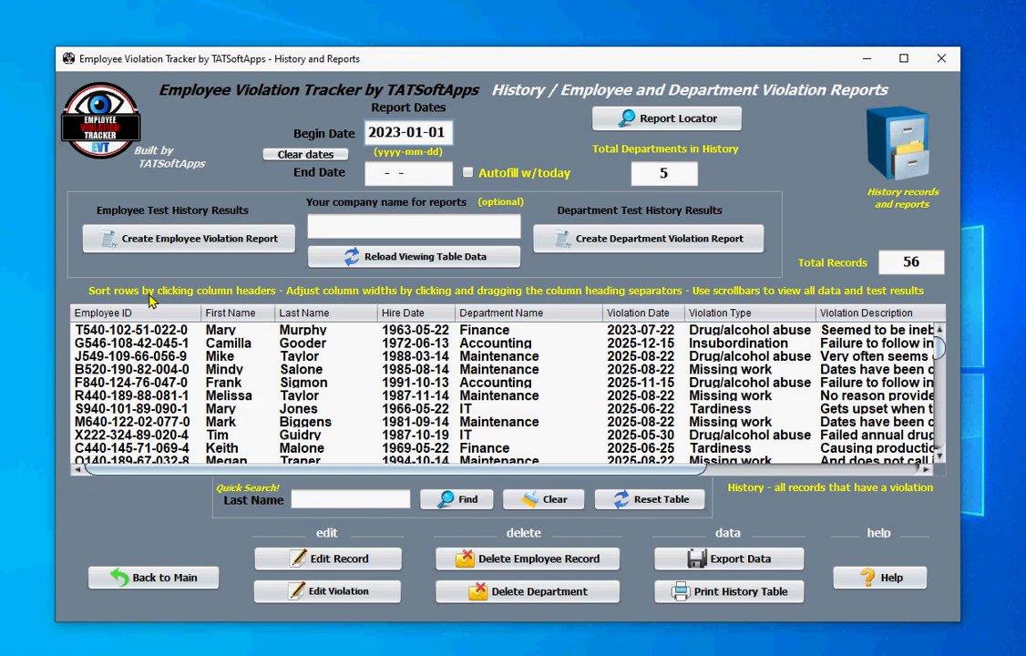
click(374, 176)
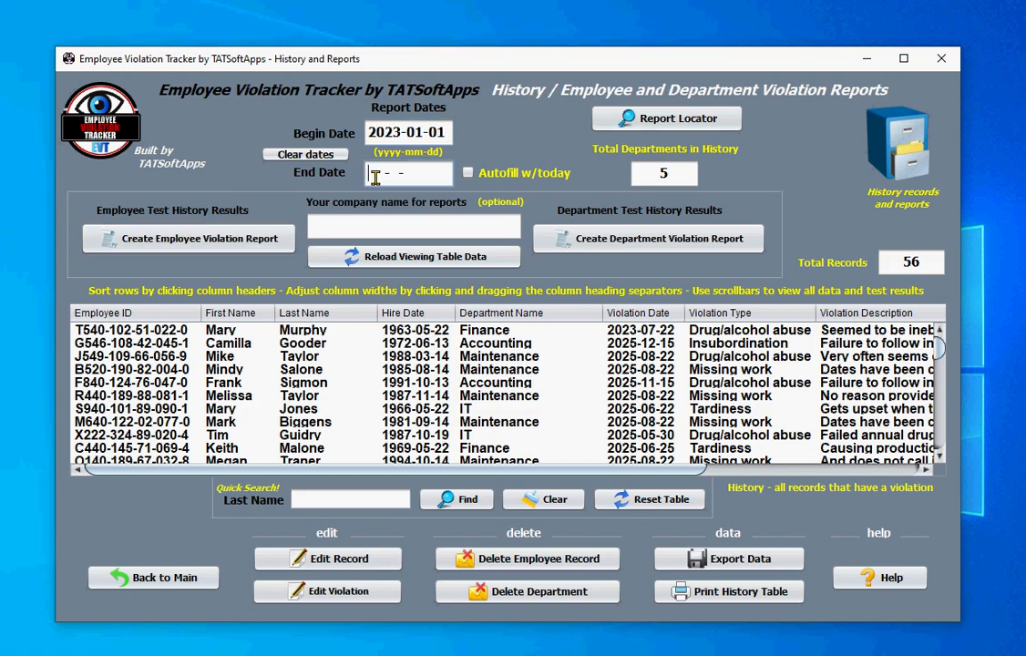
text(2023-12-31)
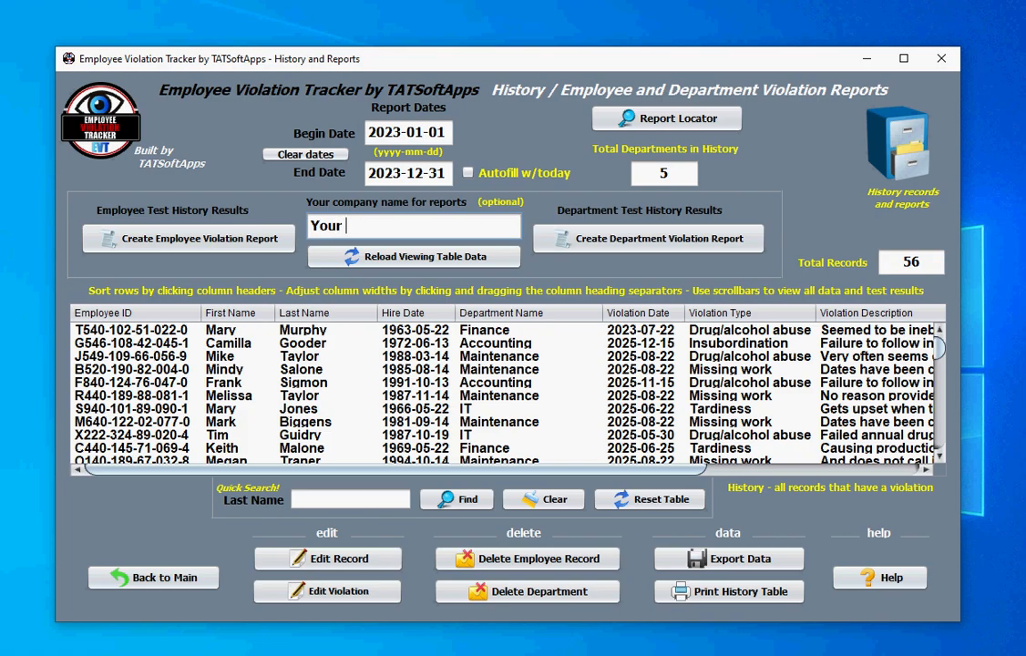
text(Your Name)
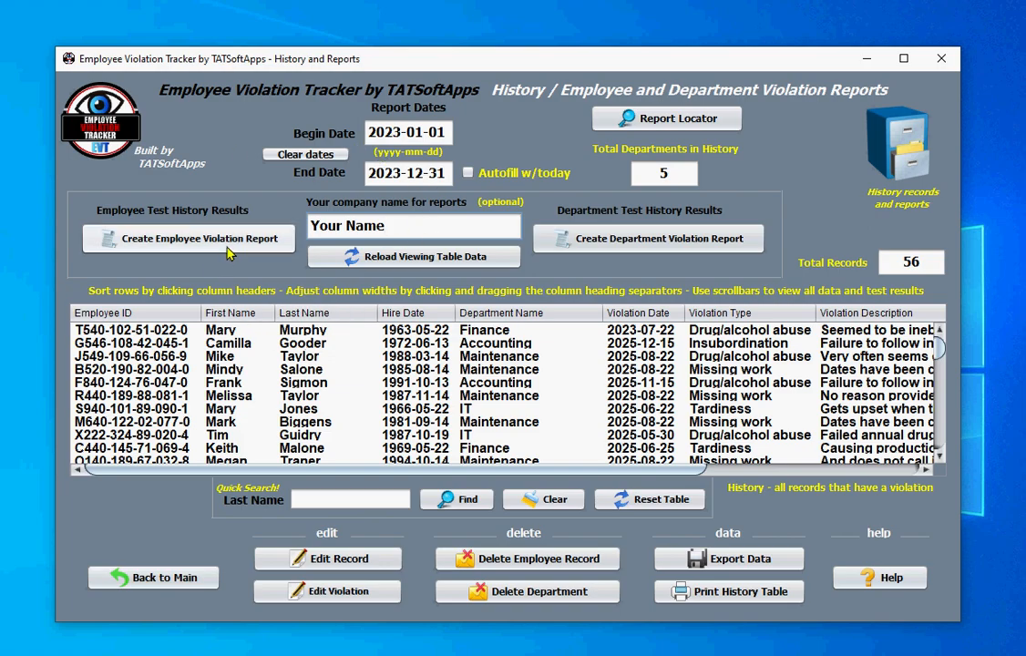
click(223, 333)
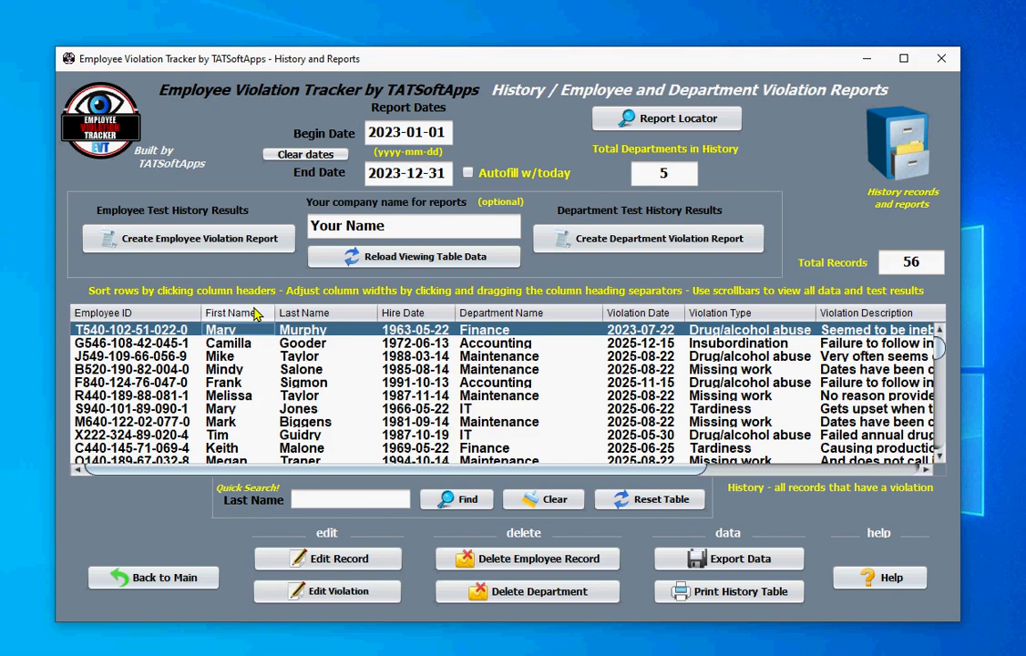
- Sort the history table by Last Name, ending in ascending order
click(316, 315)
click(315, 315)
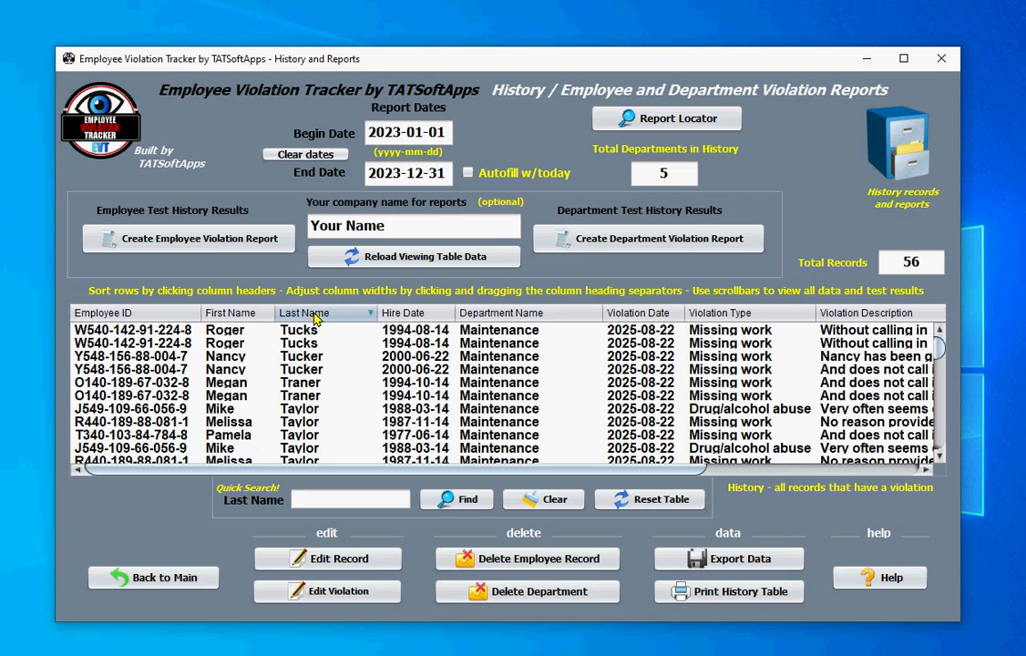
click(315, 315)
scroll(321, 387, down, 6)
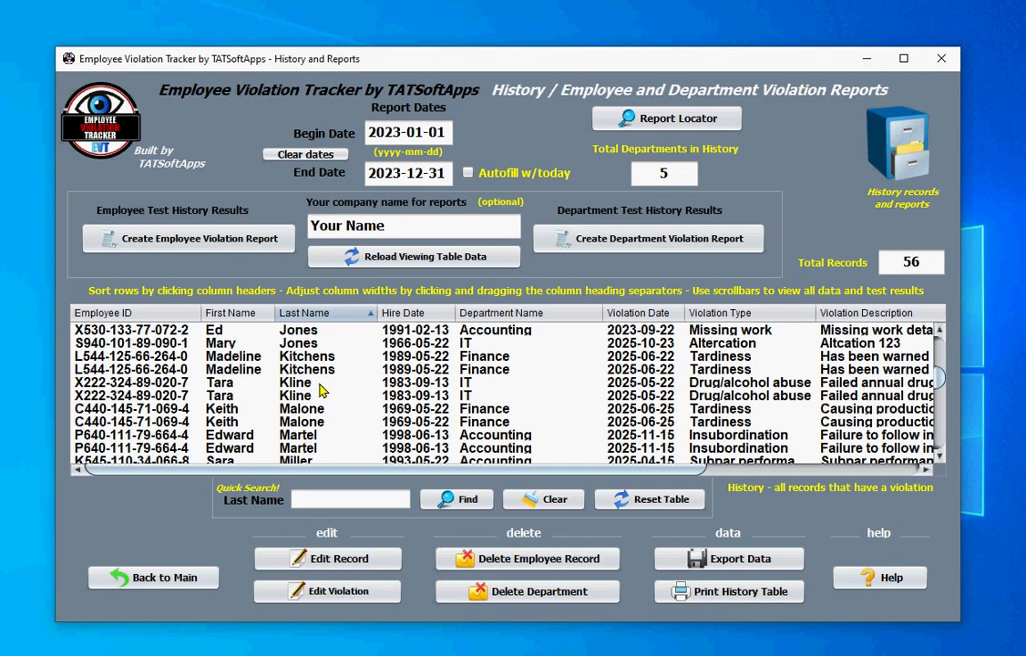
scroll(324, 391, up, 2)
scroll(323, 391, up, 4)
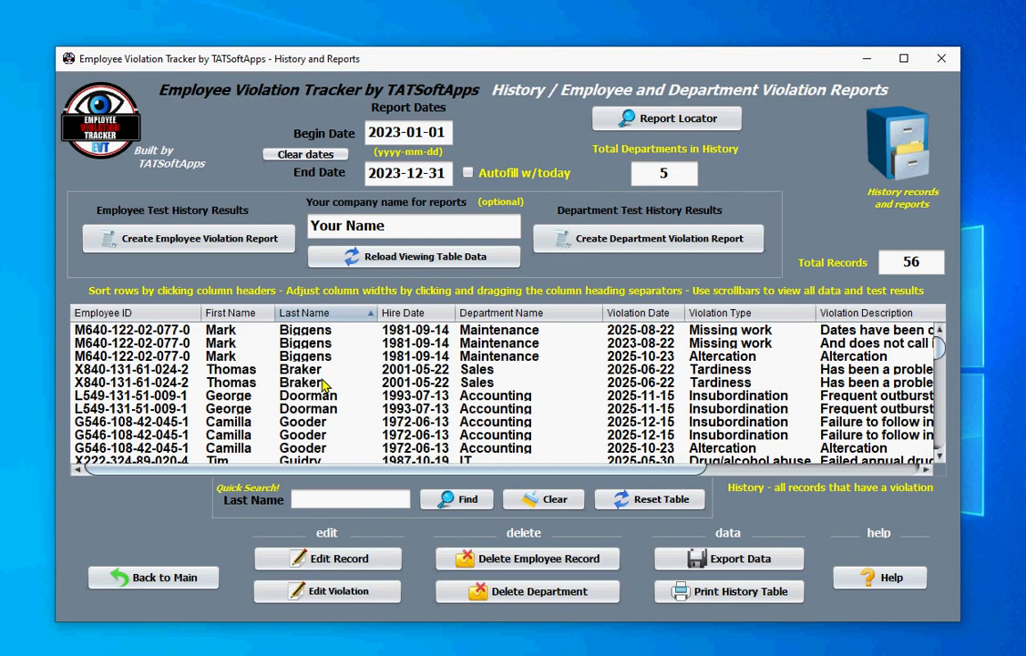
scroll(321, 387, down, 6)
- Select an employee's record and start a Quick Search in the Last Name field
click(321, 387)
scroll(321, 387, up, 2)
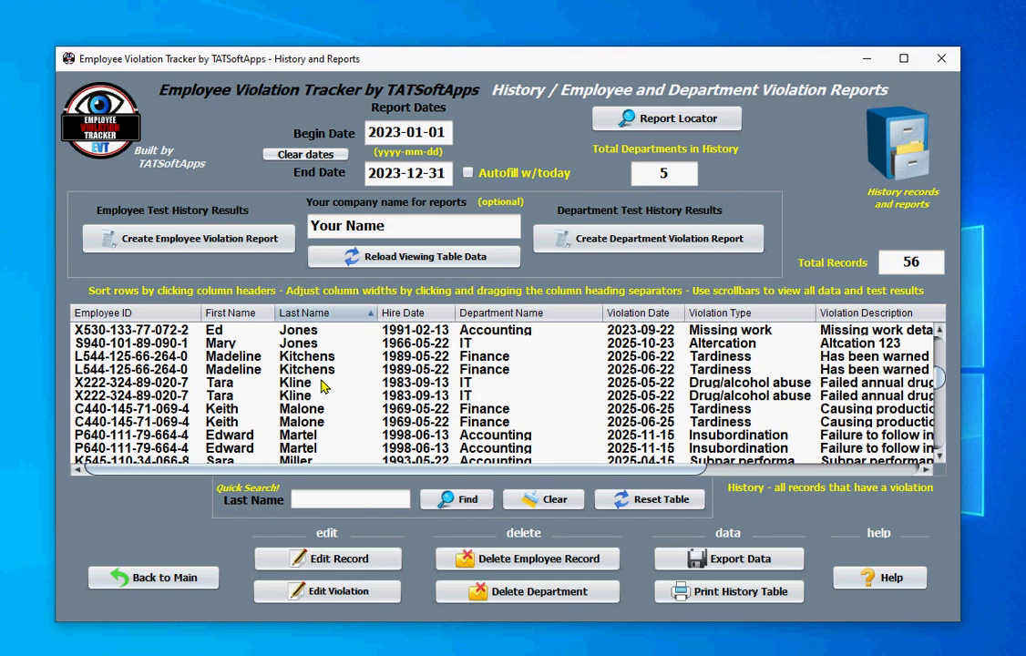
scroll(321, 386, down, 3)
scroll(320, 387, down, 2)
scroll(326, 386, down, 5)
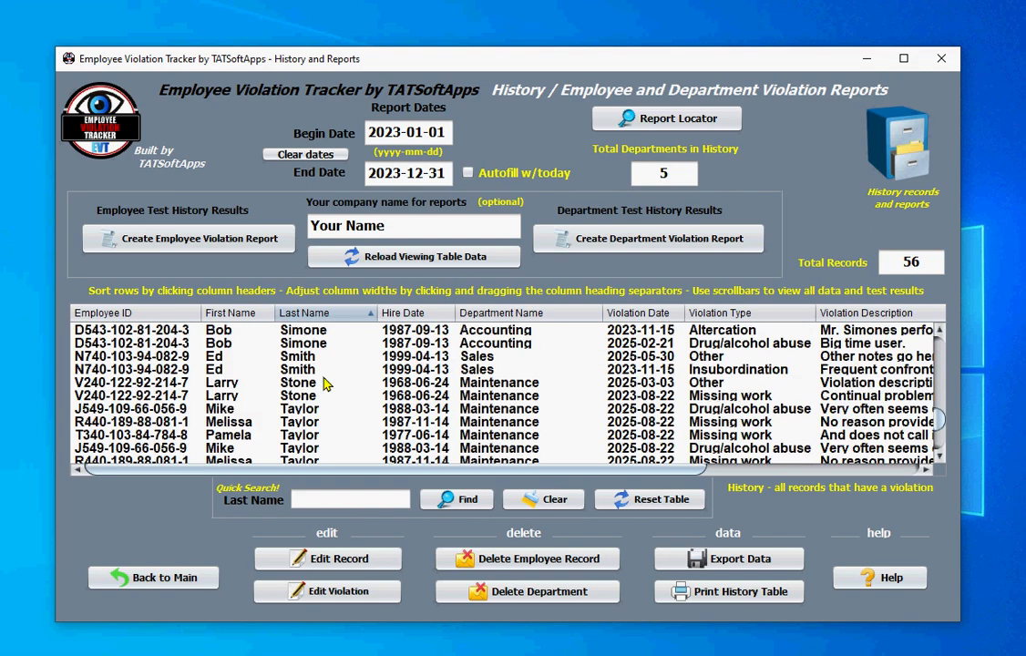
scroll(328, 385, up, 4)
scroll(326, 385, up, 8)
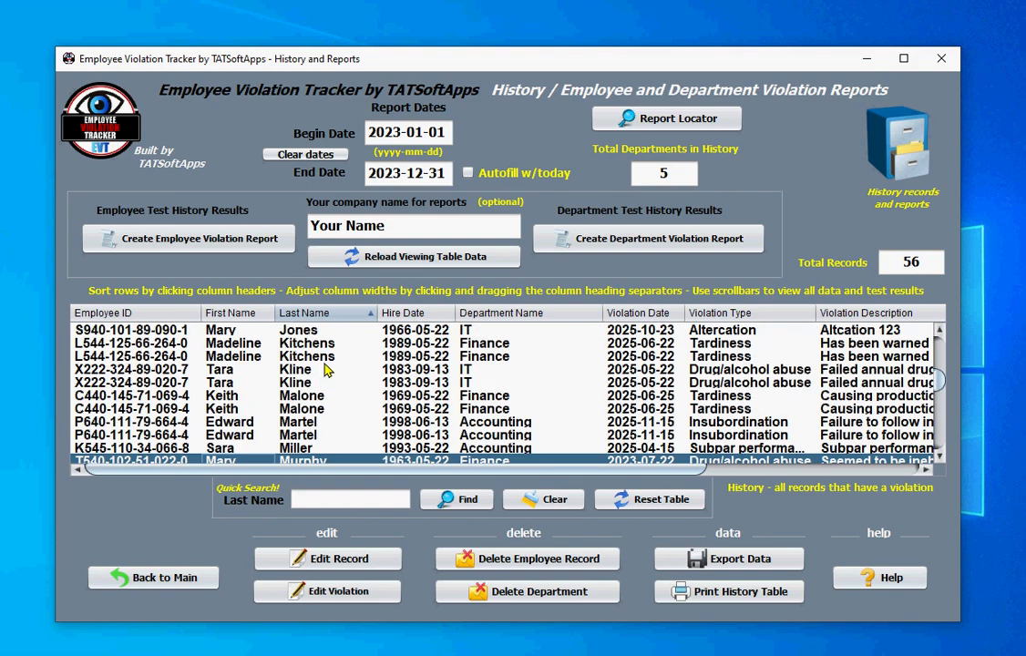
click(311, 501)
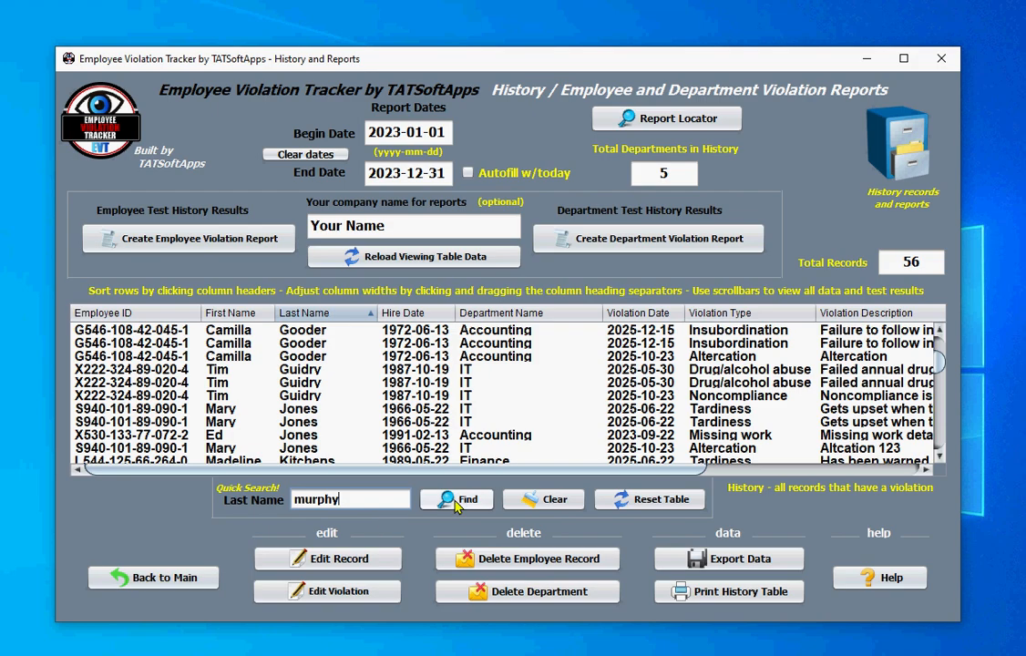
- Filter the history to the searched employee's 4 violations, then reload all 56 records
click(456, 501)
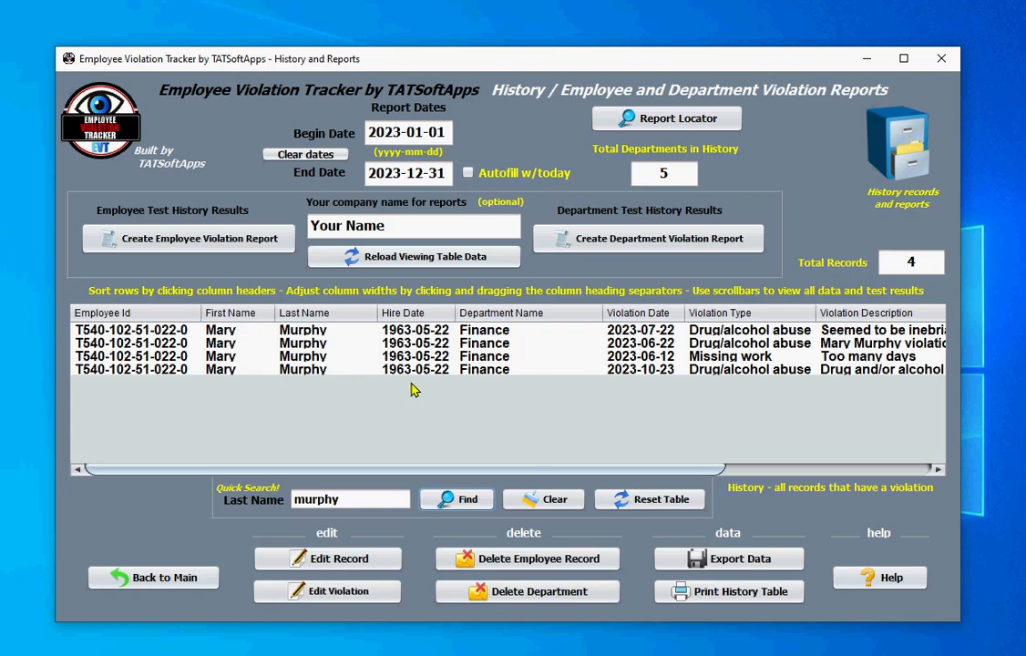
click(336, 255)
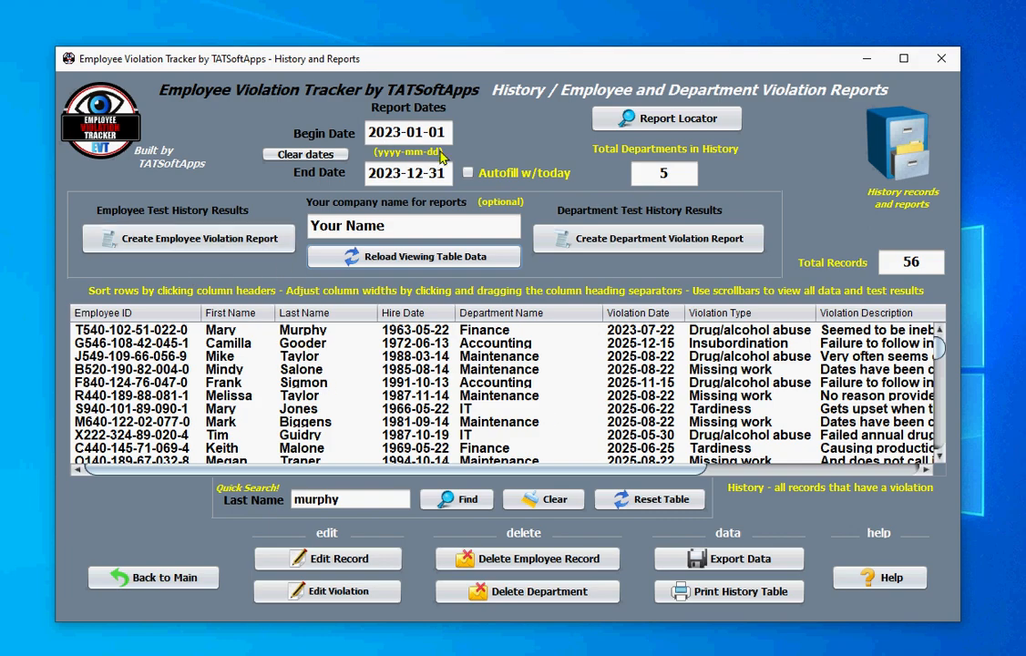
- Create the selected employee's violation report for their 4 violations and dismiss the saved message
click(293, 334)
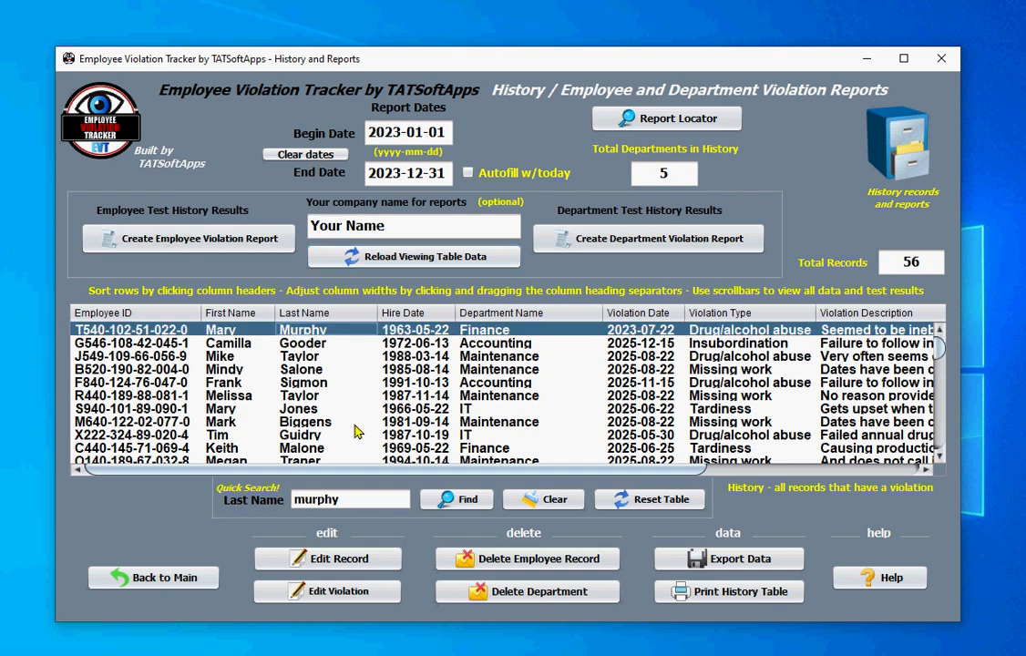
click(181, 243)
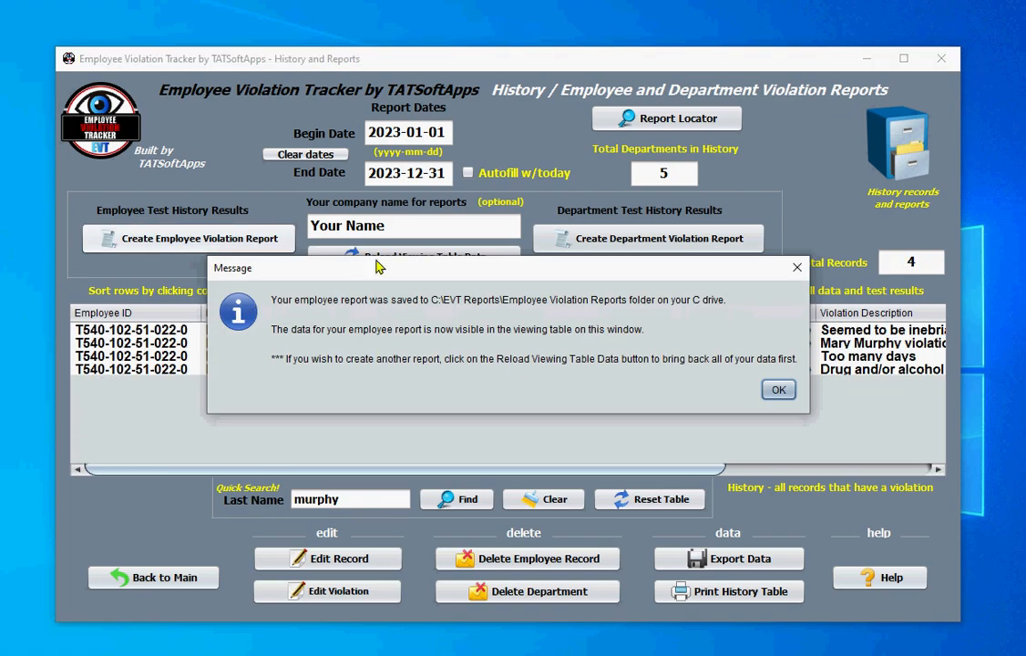
drag(396, 266, 397, 315)
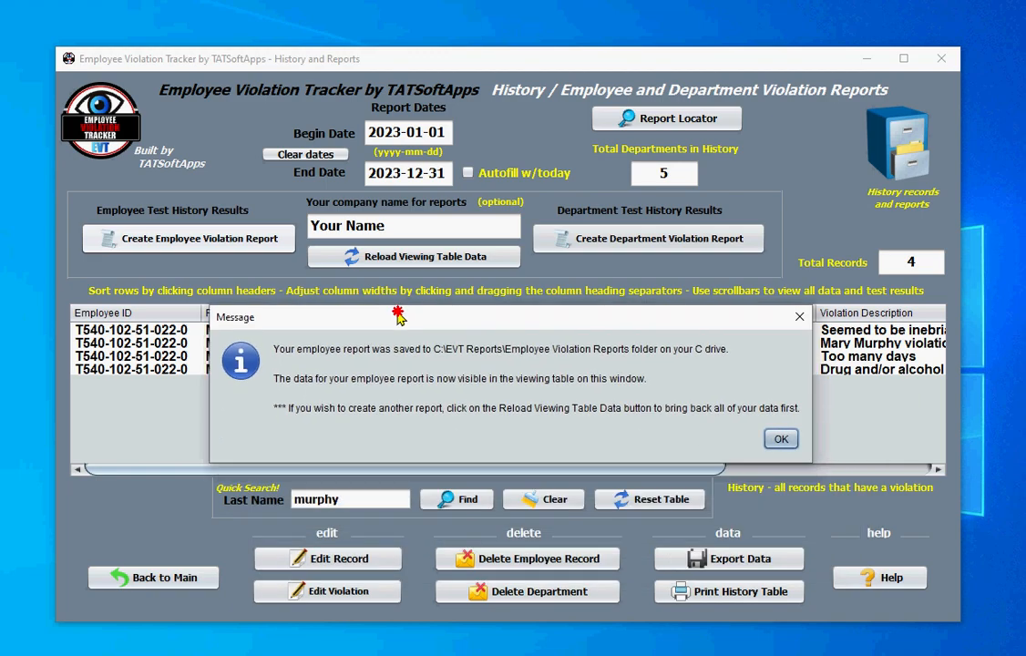
click(775, 440)
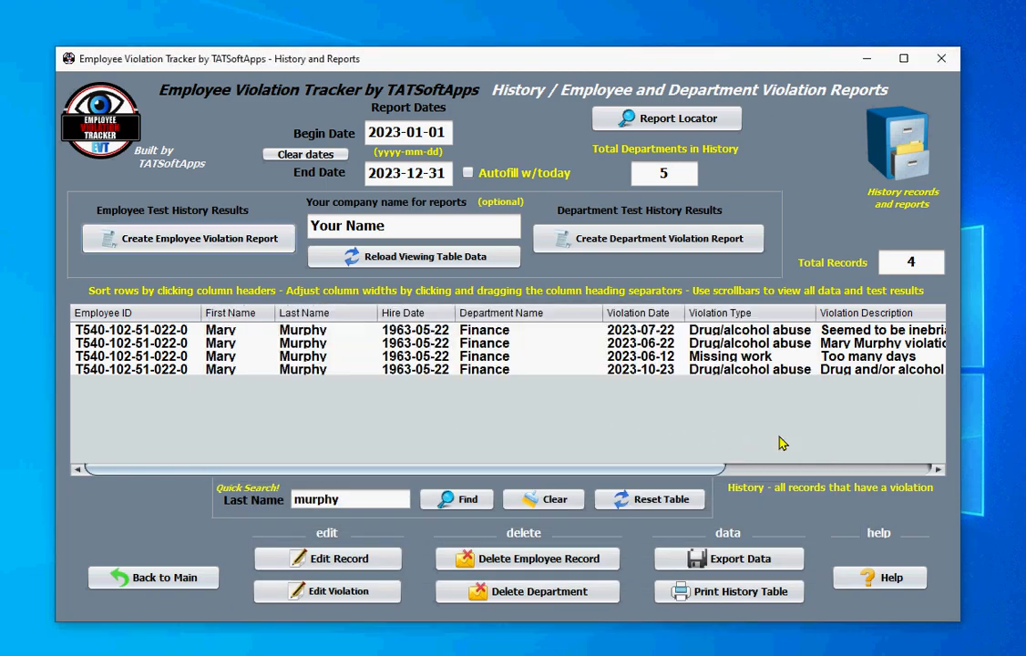
- Open the Report Locator/Viewer, then its Employee Violation Reports folder in File Explorer
click(643, 125)
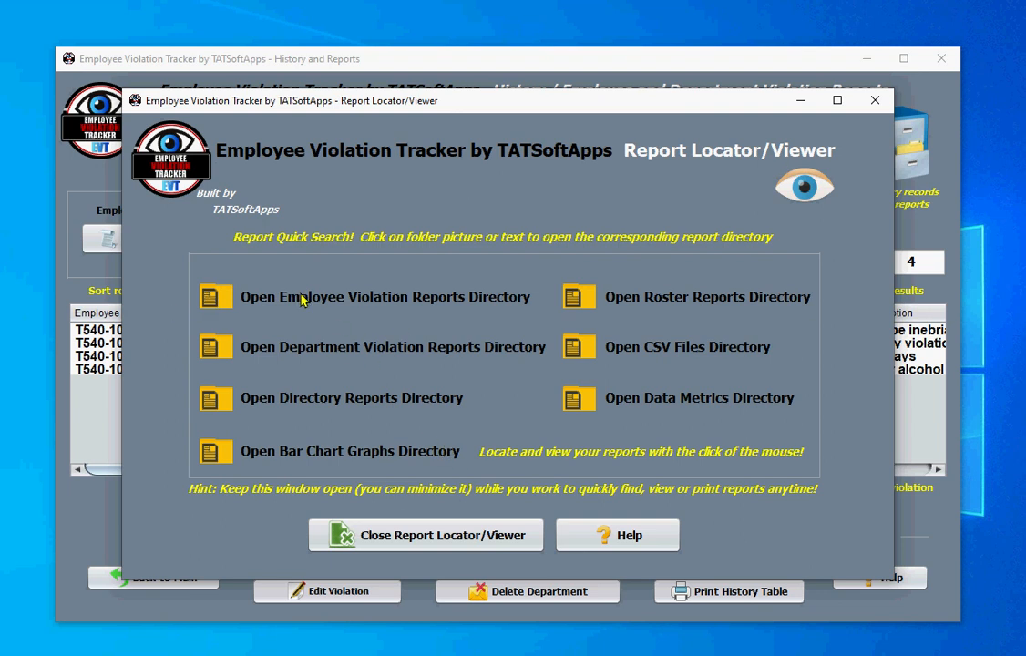
click(210, 299)
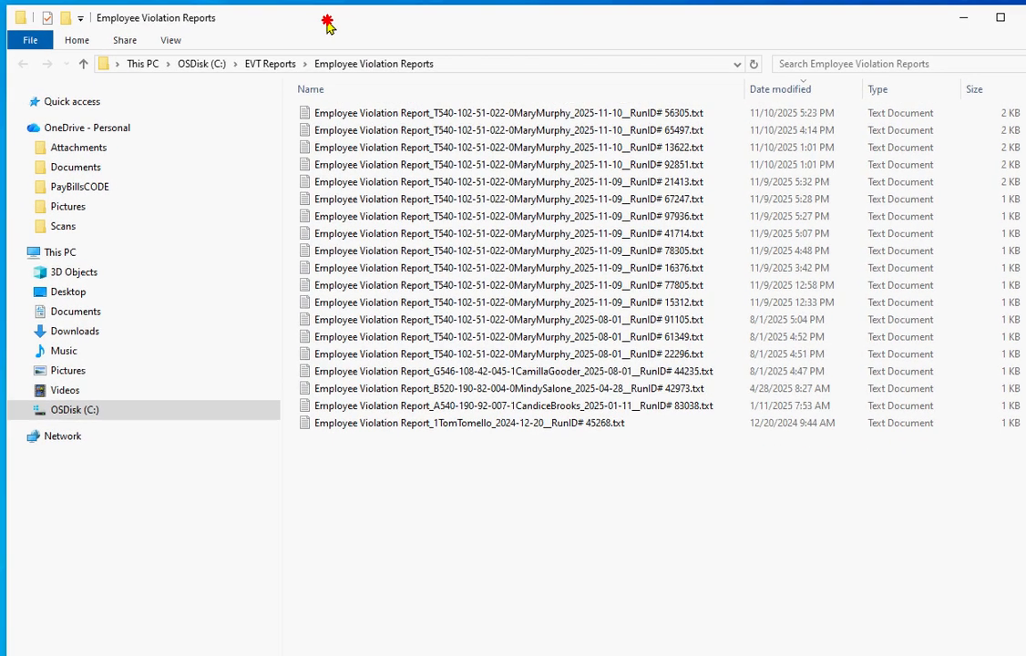
- Open the newest employee violation report in Notepad and position its window on screen
double_click(362, 114)
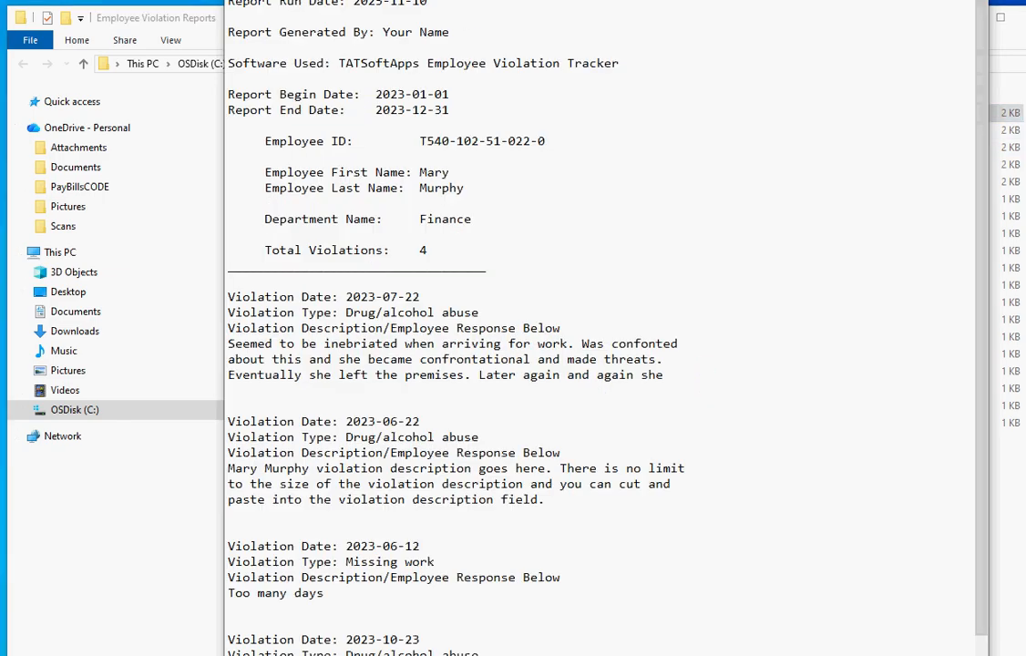
drag(510, 0, 427, 46)
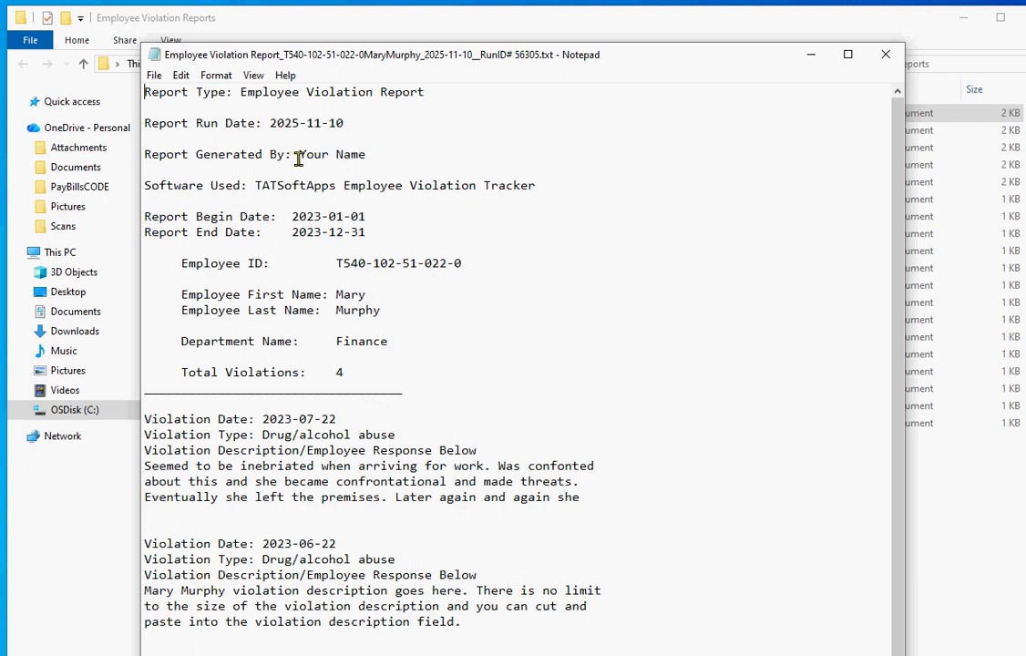
drag(300, 155, 365, 156)
click(388, 190)
drag(384, 56, 359, 0)
- Scroll through the 2023 report text, then close Notepad
scroll(591, 299, down, 2)
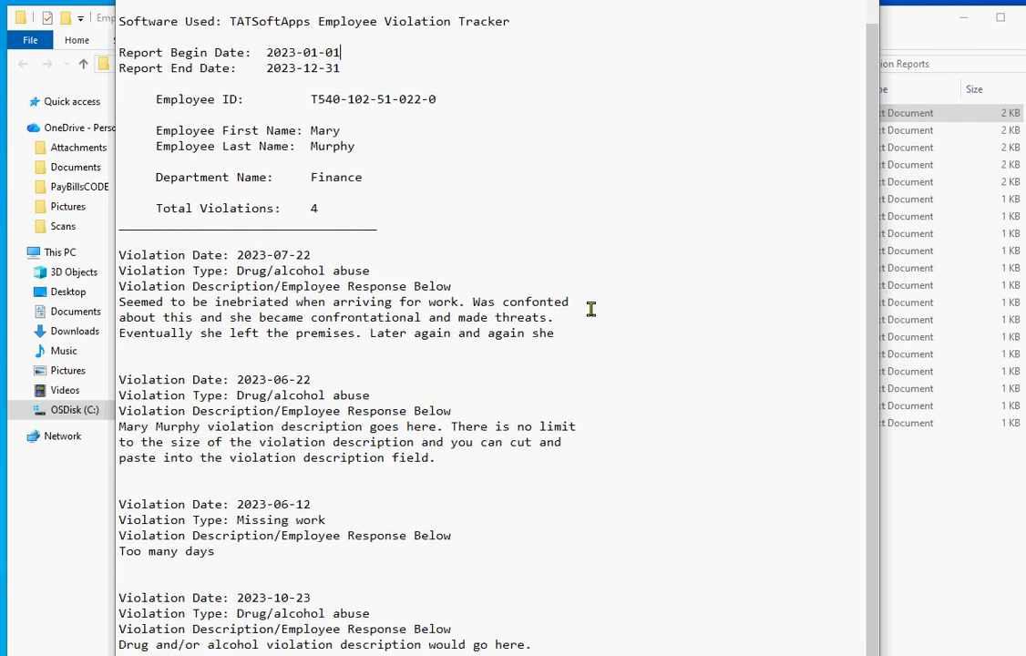
scroll(591, 305, up, 2)
scroll(571, 297, down, 1)
scroll(572, 296, up, 1)
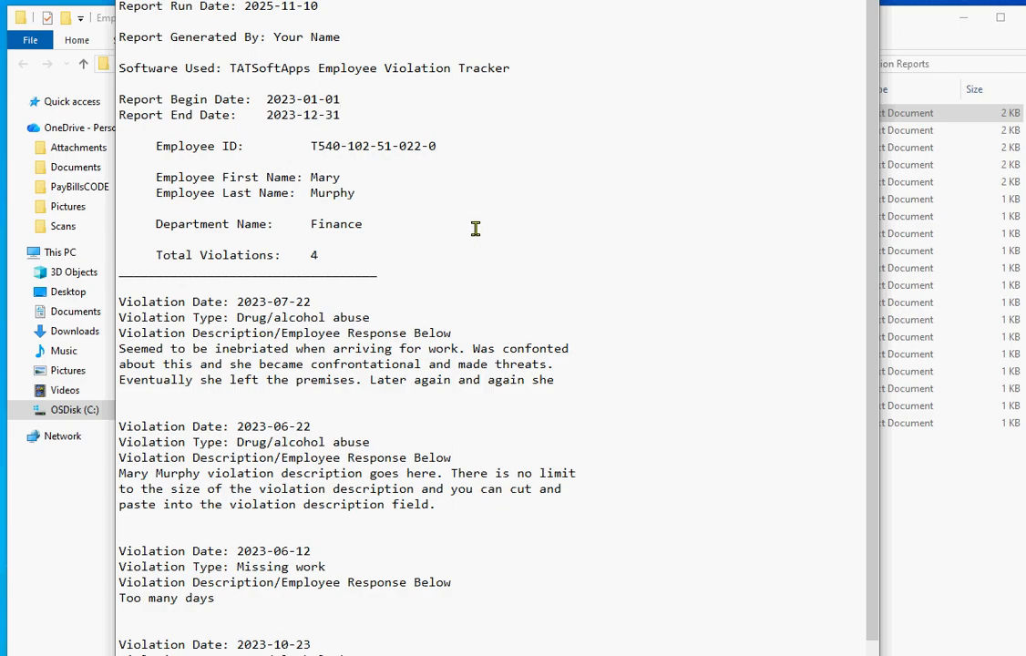
scroll(470, 227, down, 1)
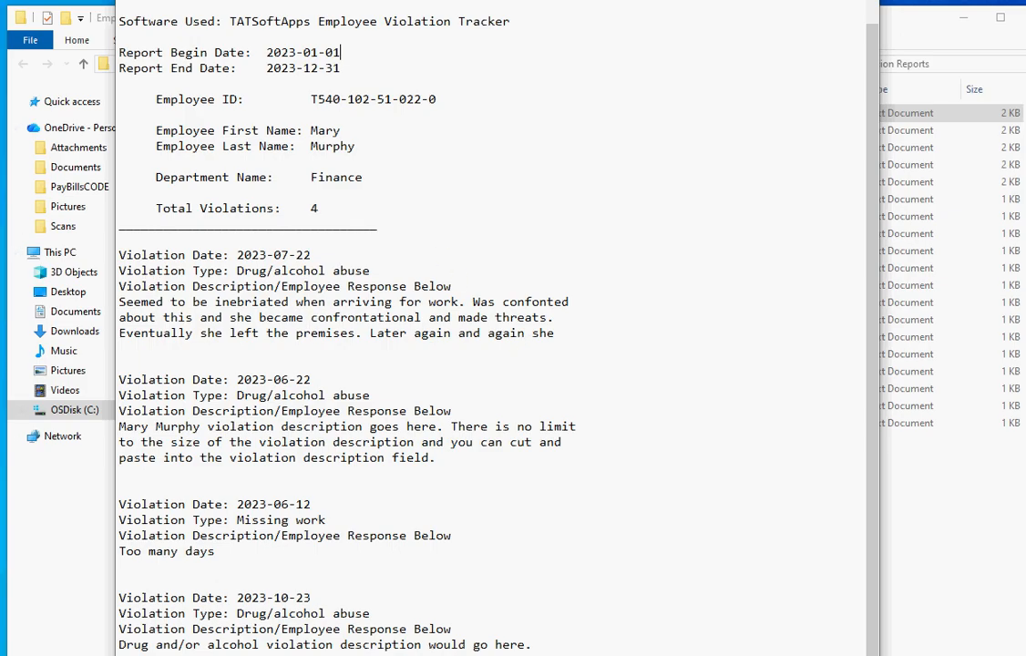
click(860, 2)
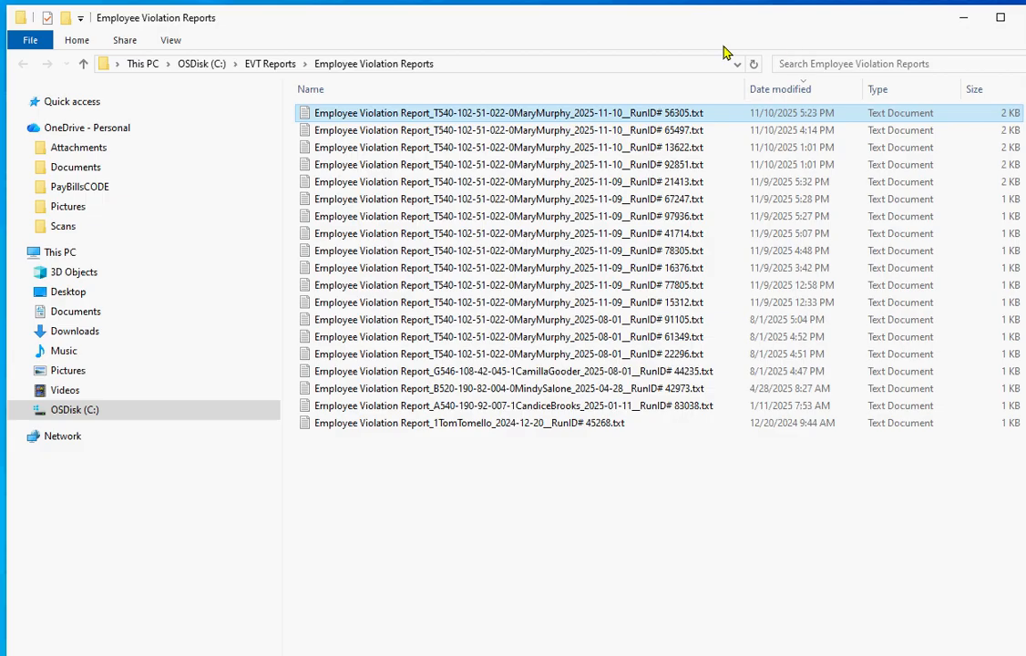
- Close the Report Locator, reload the history table to 56 records, and view the window's Help
drag(571, 19, 1025, 13)
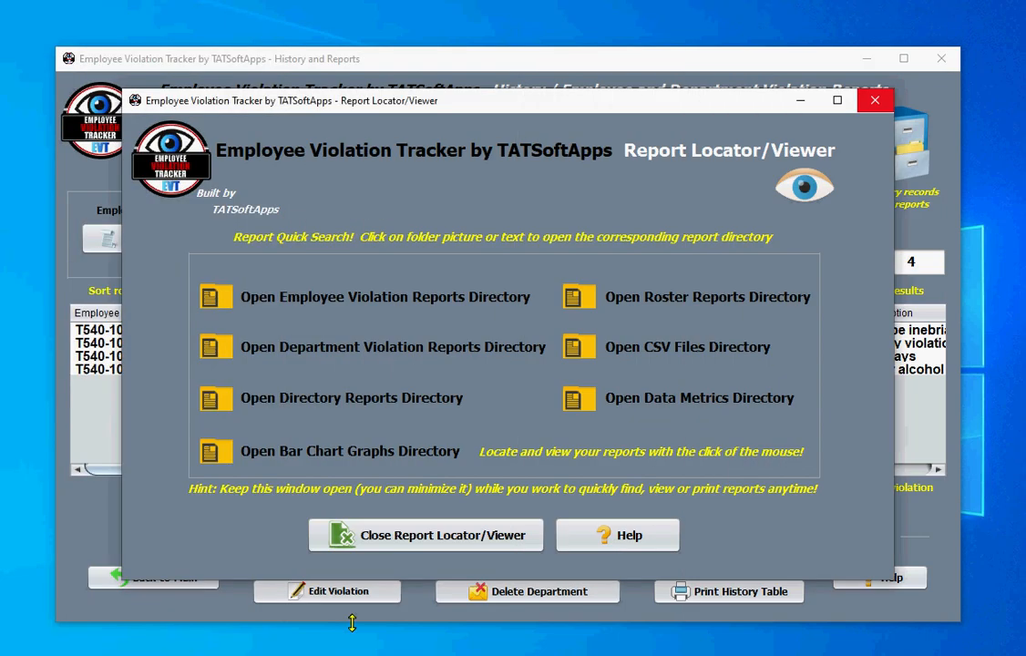
click(451, 538)
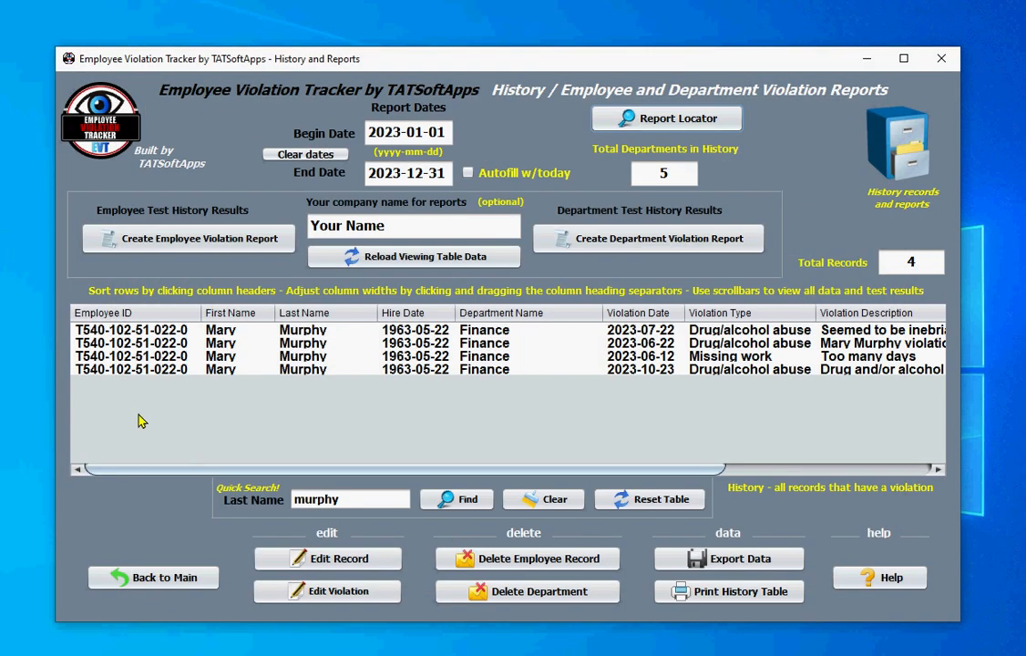
click(348, 256)
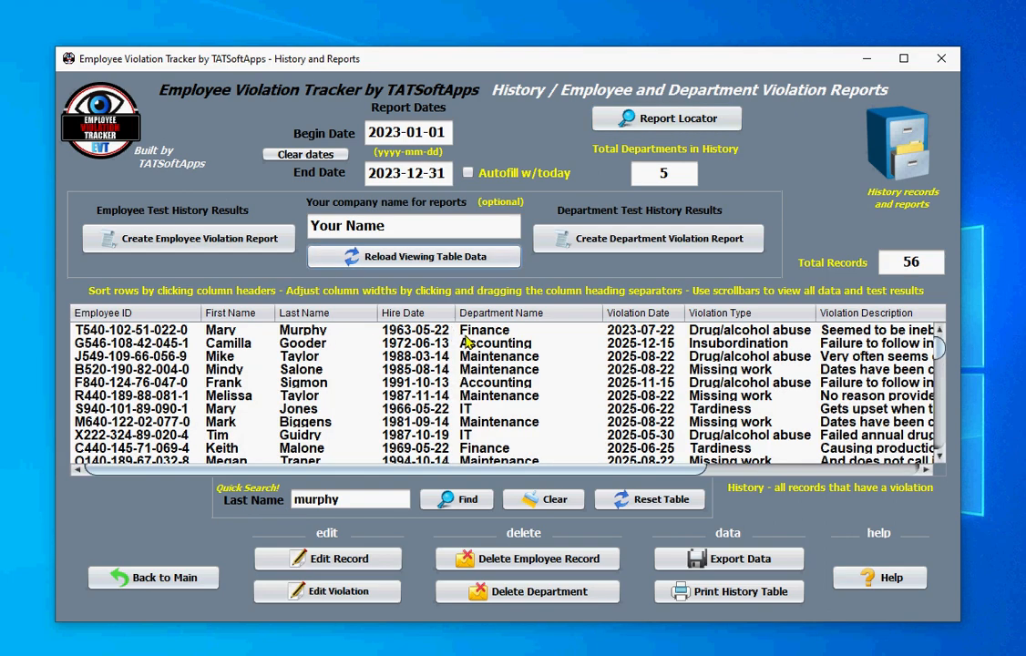
click(881, 584)
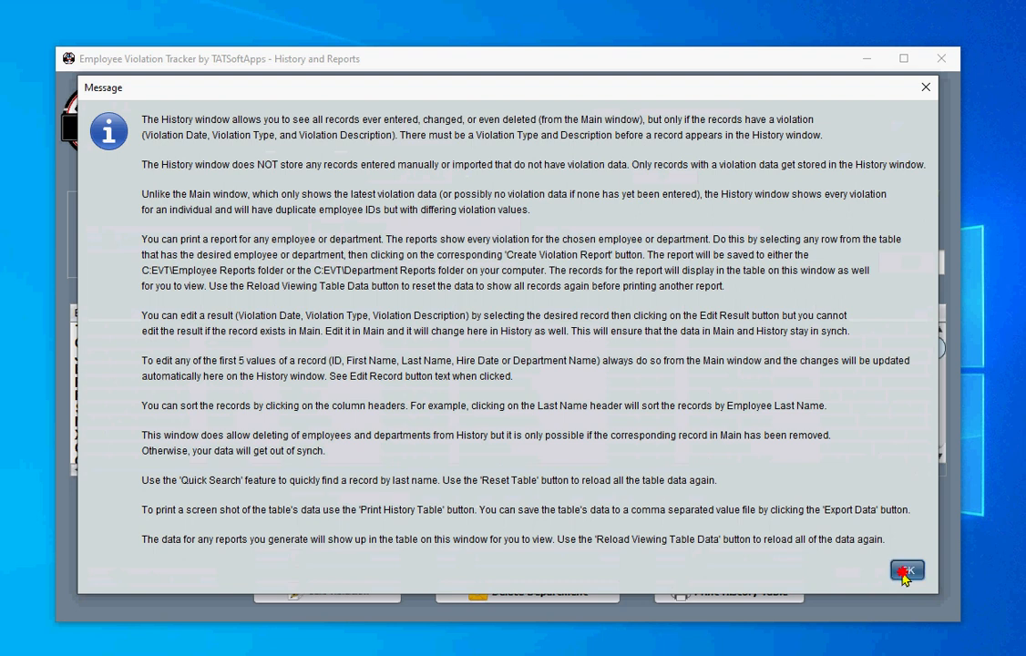
click(907, 572)
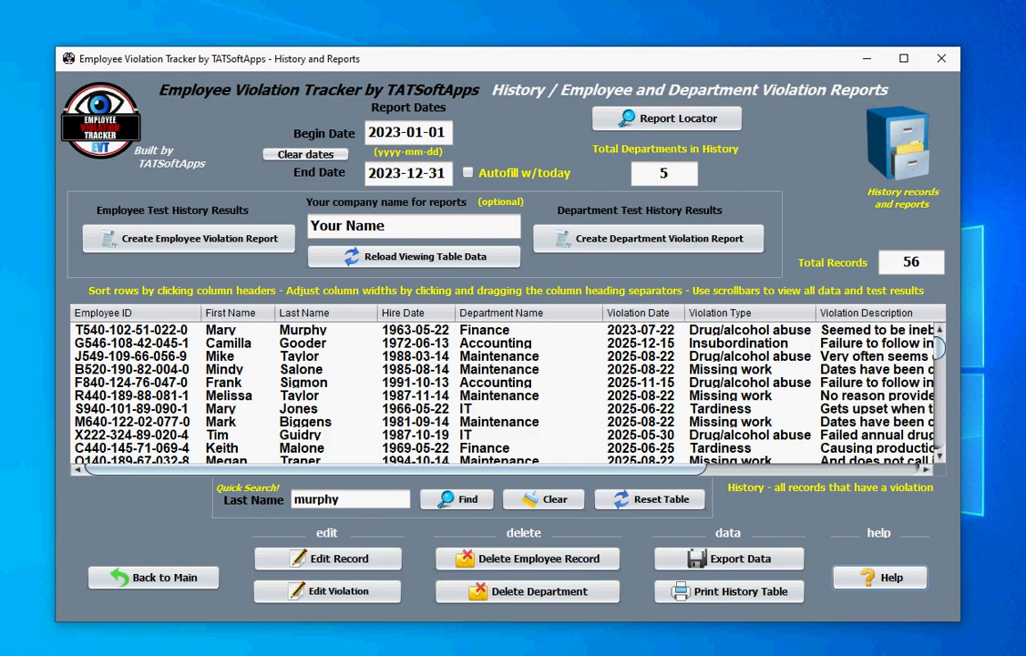
- Go back to the Main Window with 22 records and select a row in its table
click(160, 580)
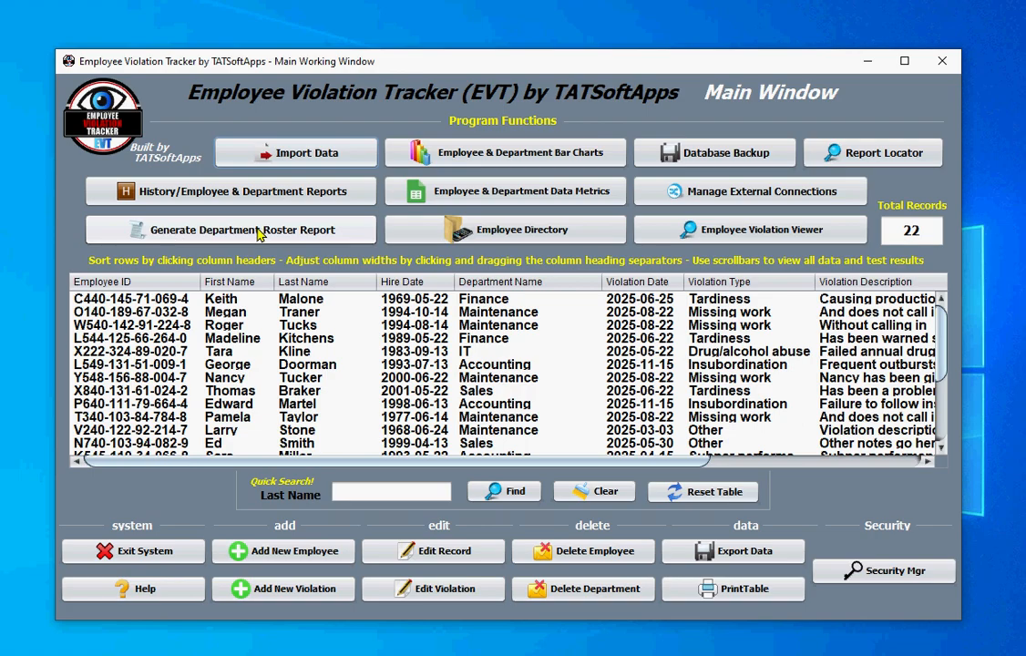
click(476, 330)
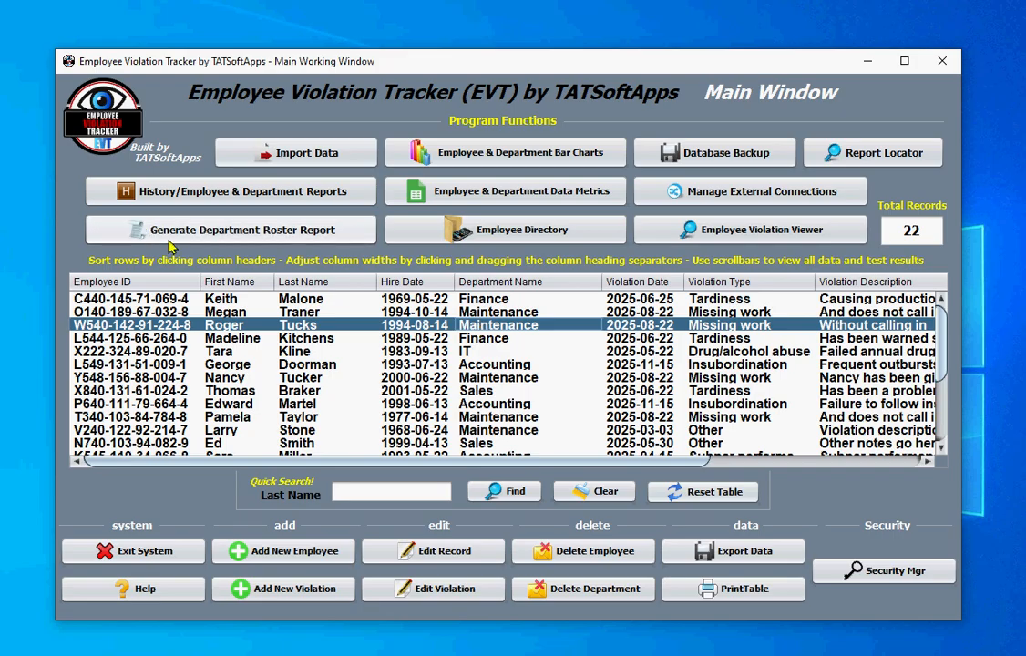
- Open the bar graphs for 2023-01-01 to 2023-12-31 and choose the first employee to graph
click(500, 161)
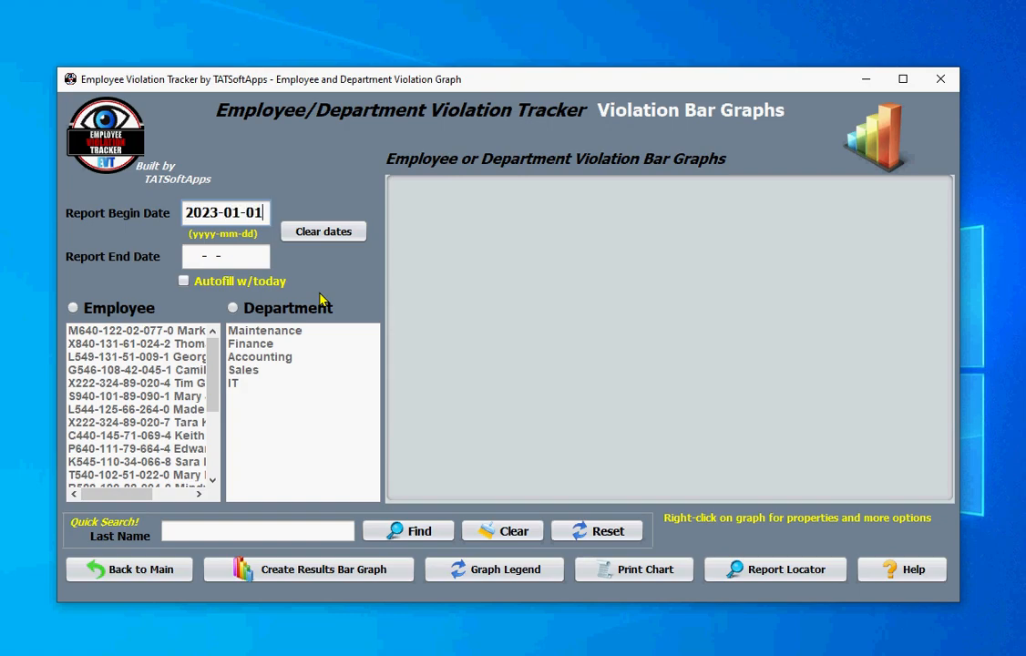
key(Tab)
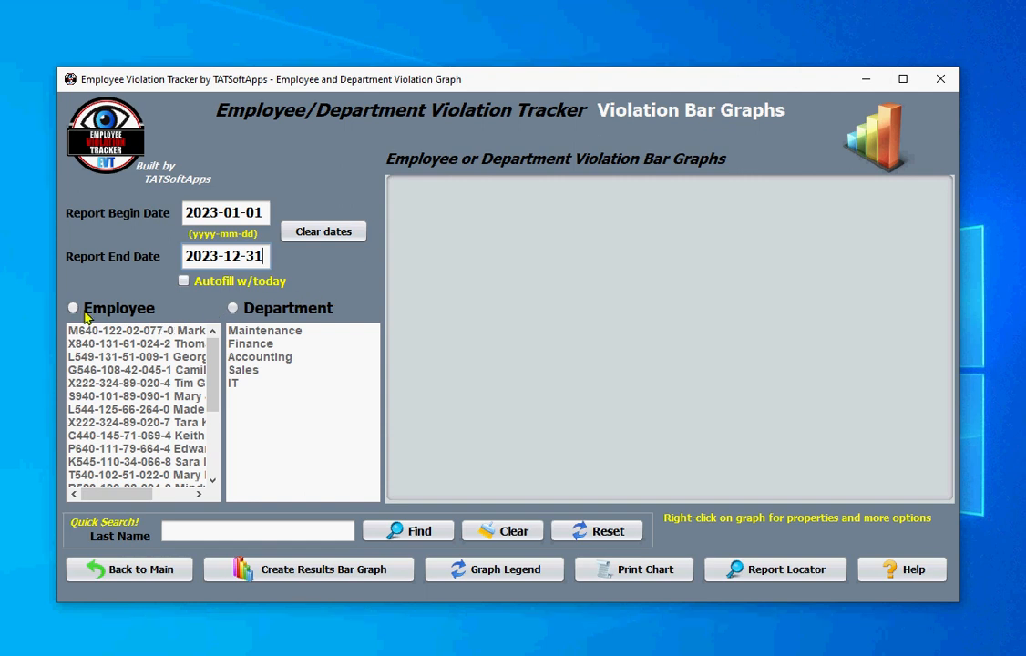
click(158, 316)
click(271, 310)
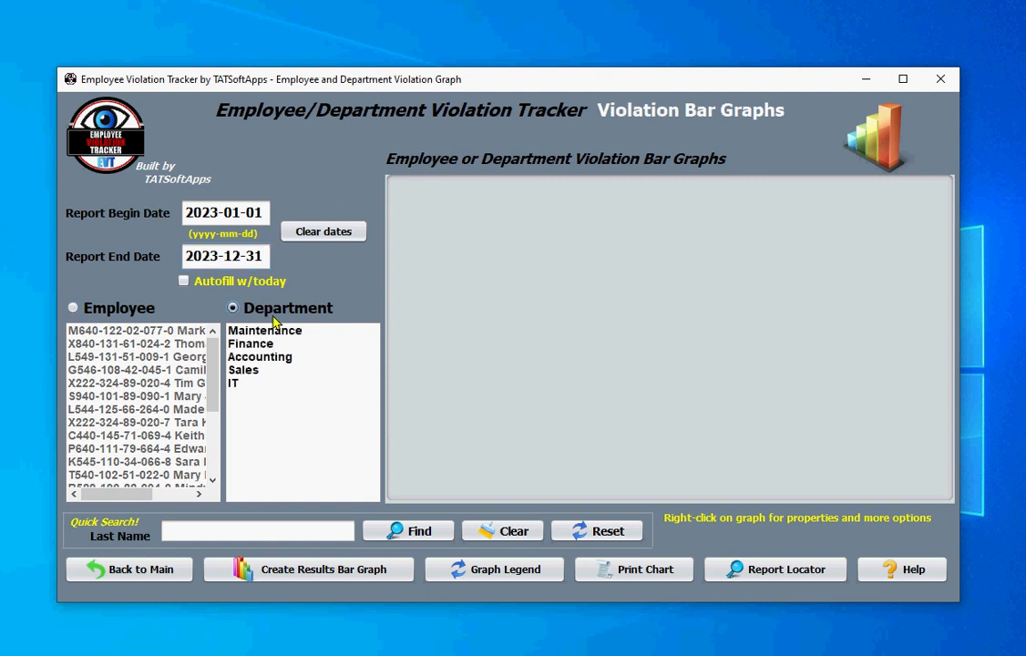
click(189, 537)
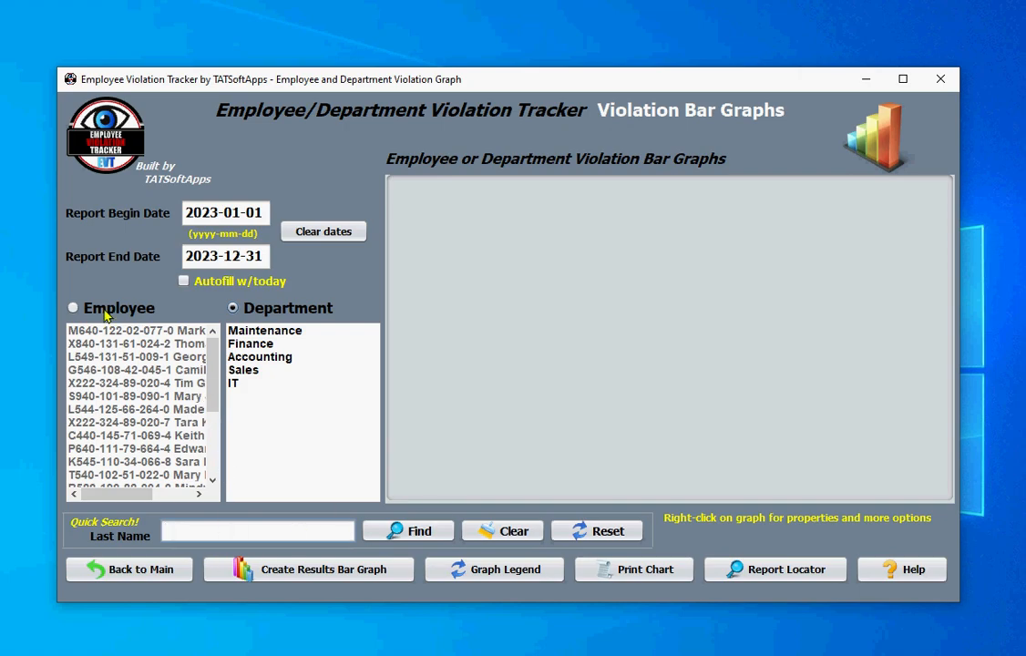
click(74, 308)
drag(212, 394, 213, 339)
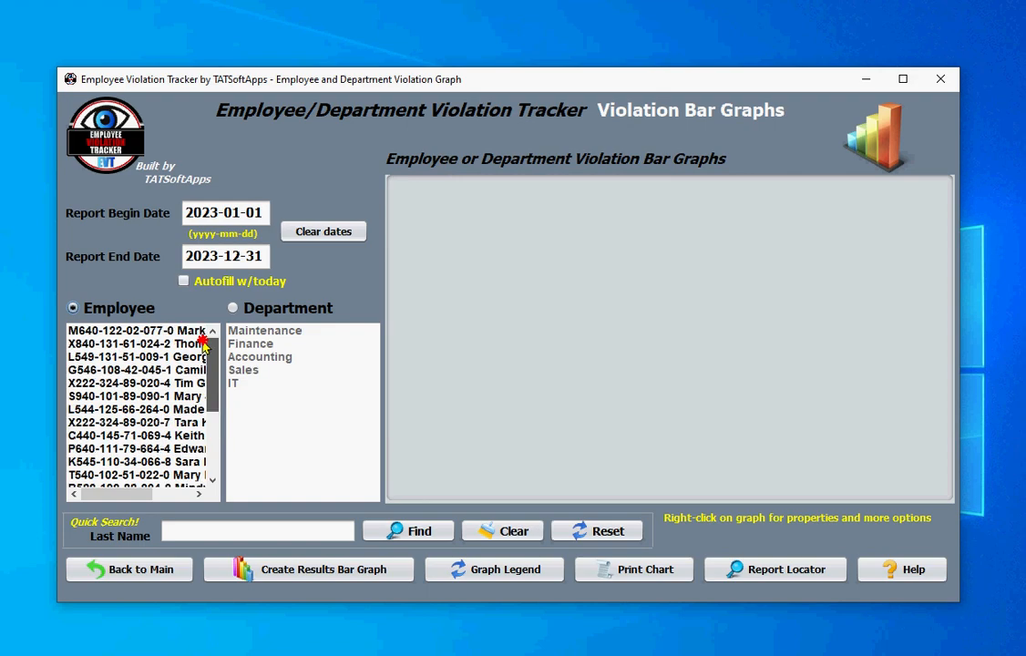
mouse_move(108, 493)
mouse_down()
mouse_move(160, 491)
mouse_move(108, 492)
mouse_up()
click(91, 475)
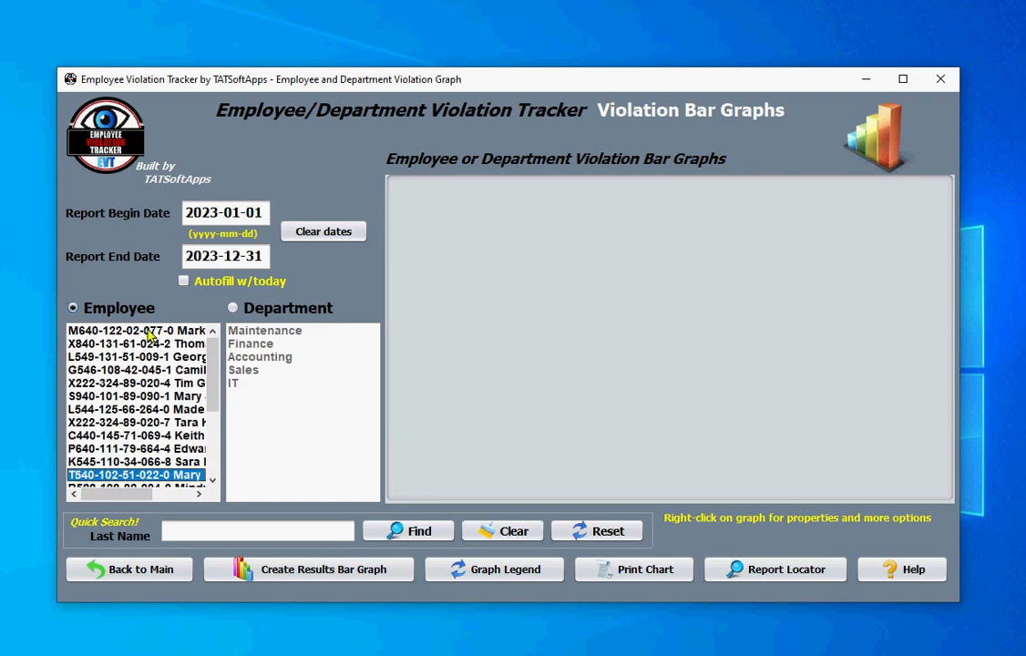
click(184, 333)
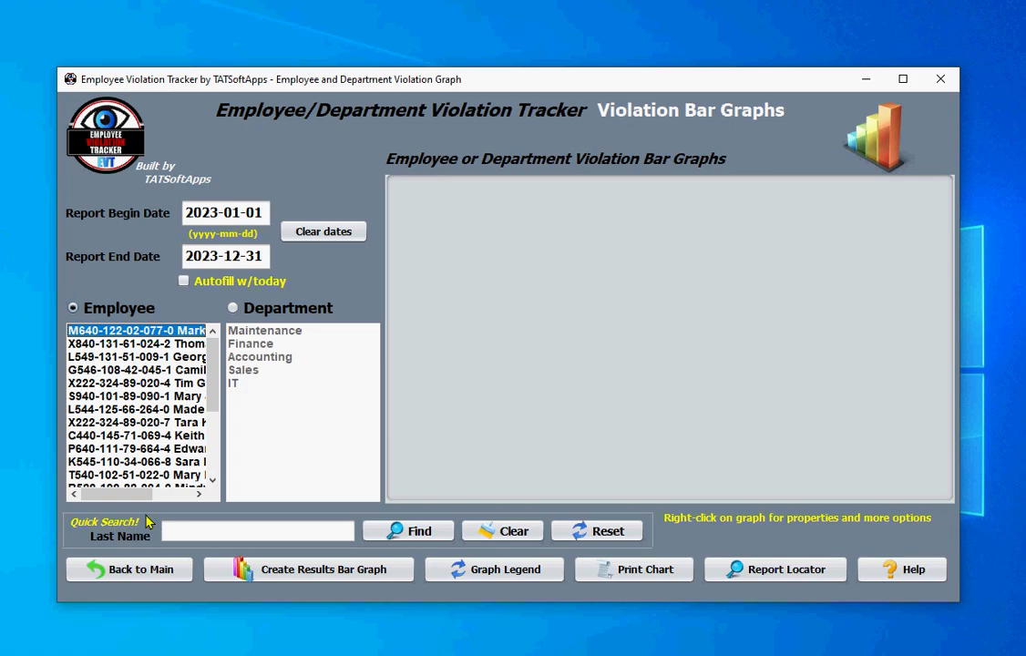
- Graph the first employee's 2023 results (1 Missing Work), check the legend, then choose Maintenance department
click(241, 569)
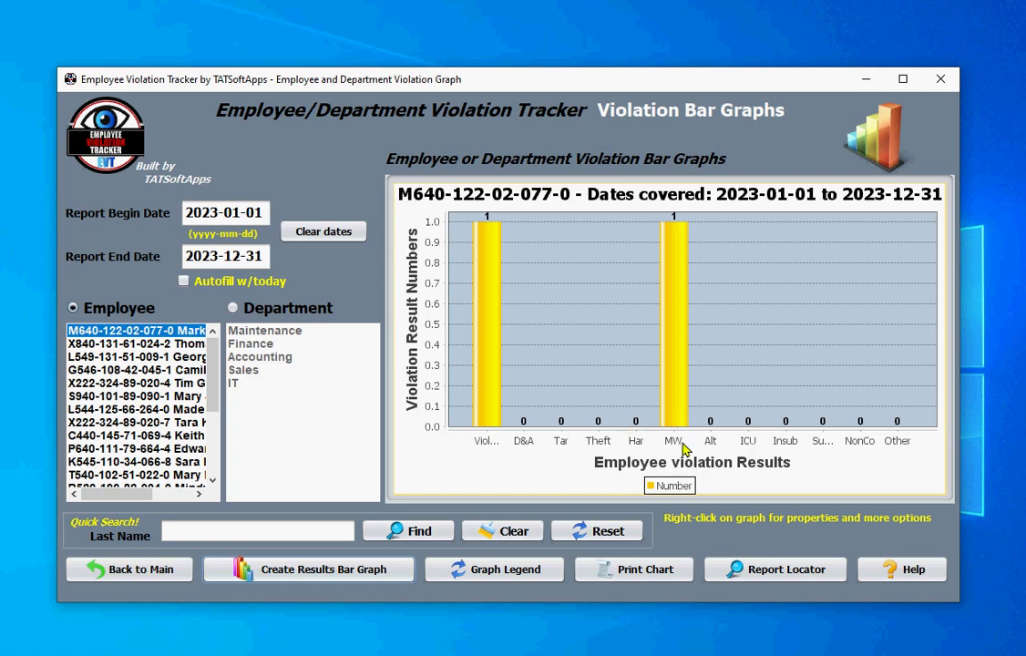
click(467, 571)
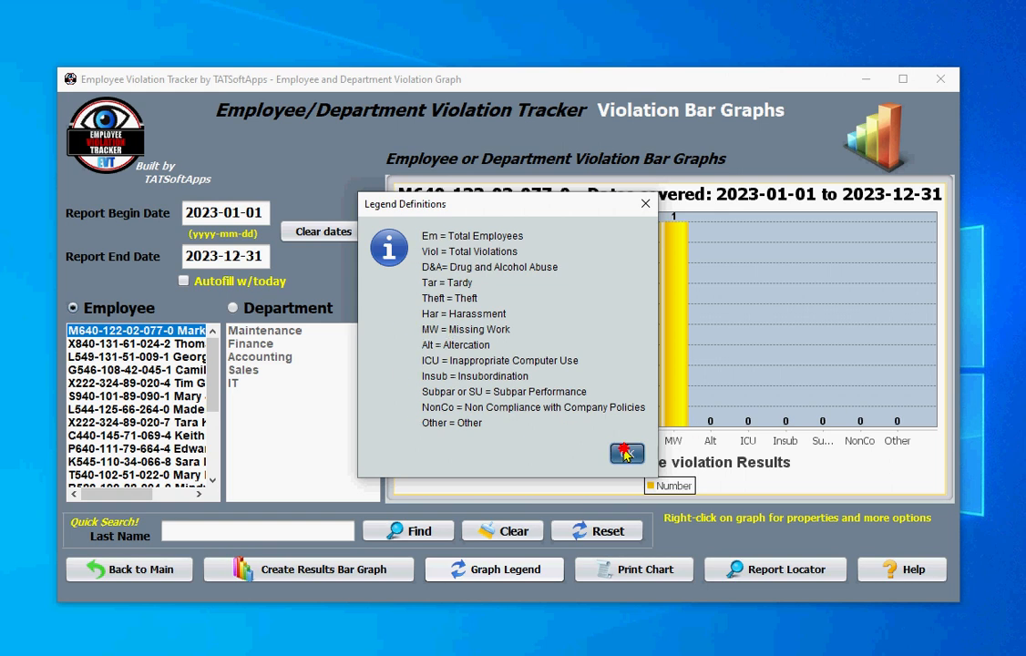
click(627, 454)
click(262, 315)
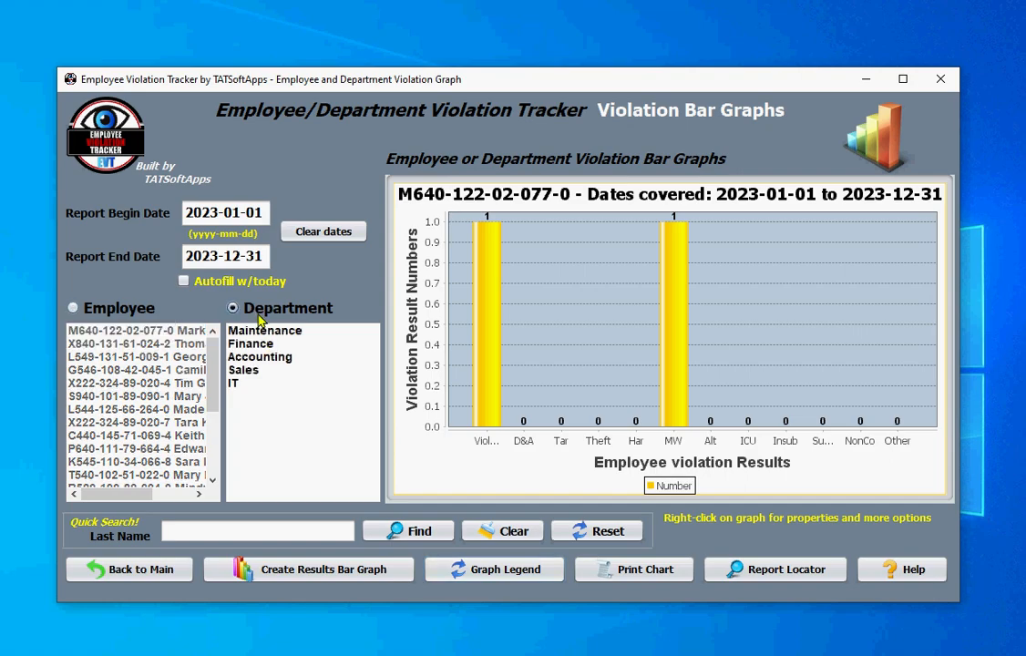
- Graph Maintenance, then Accounting 2023 violations, review the legend, and return to the Main Window
click(248, 570)
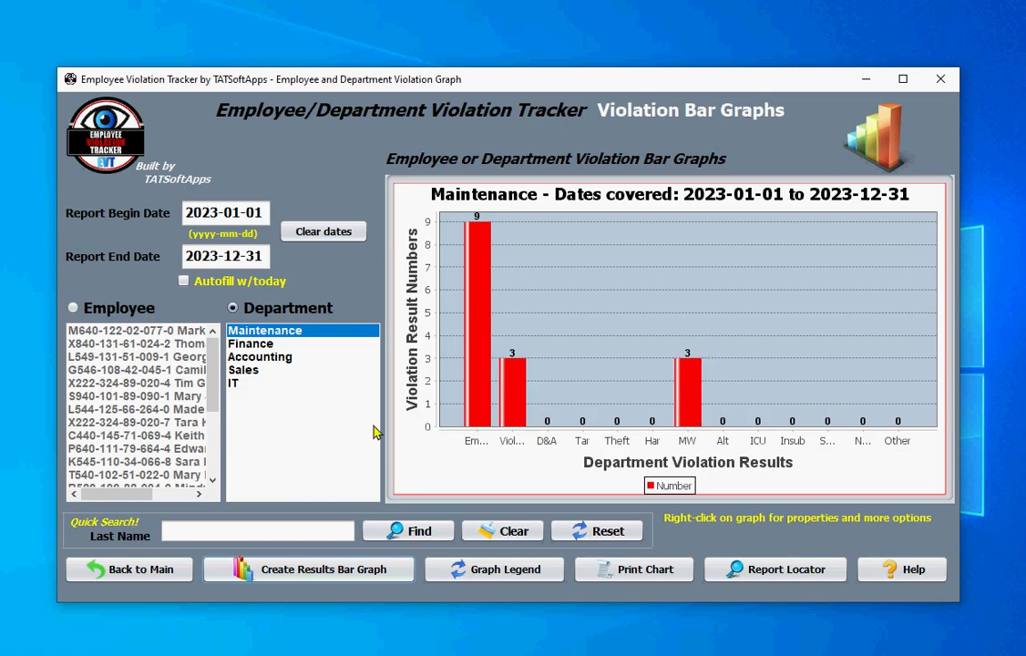
click(269, 357)
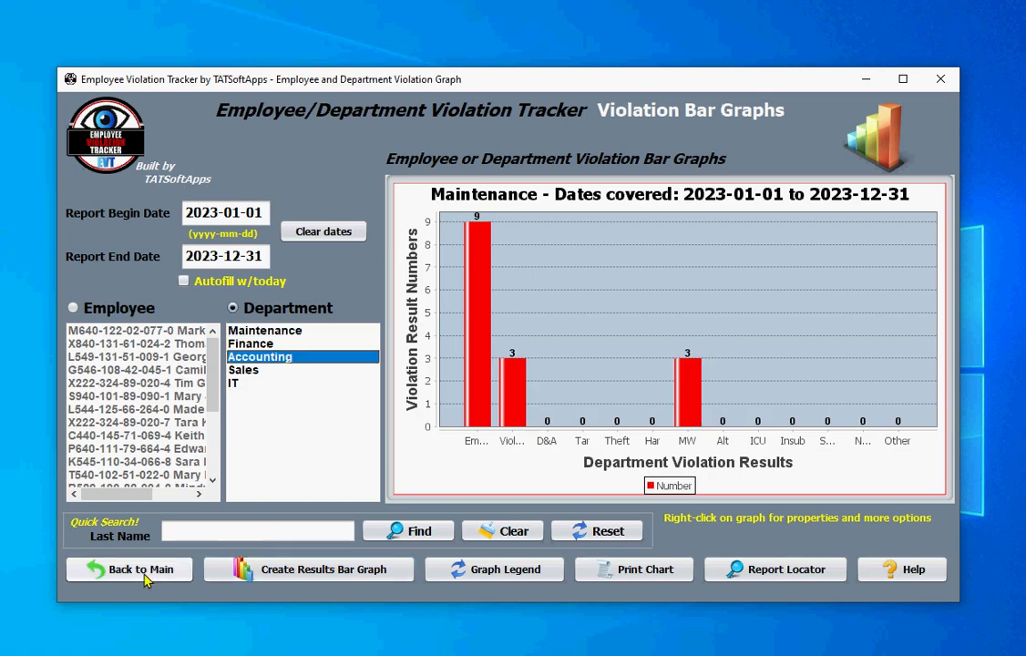
click(224, 570)
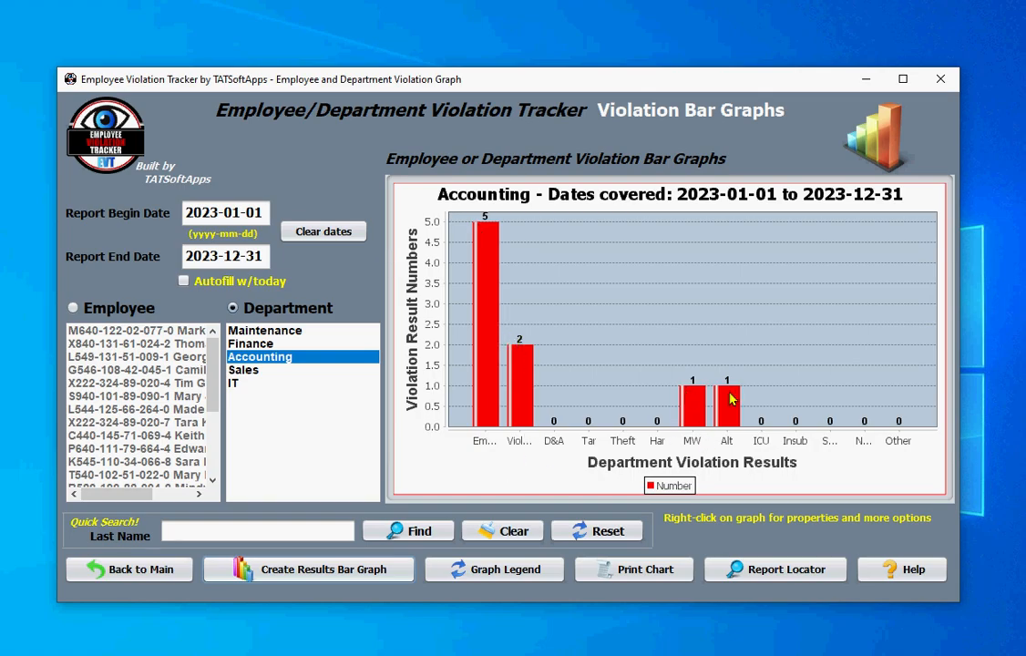
click(495, 574)
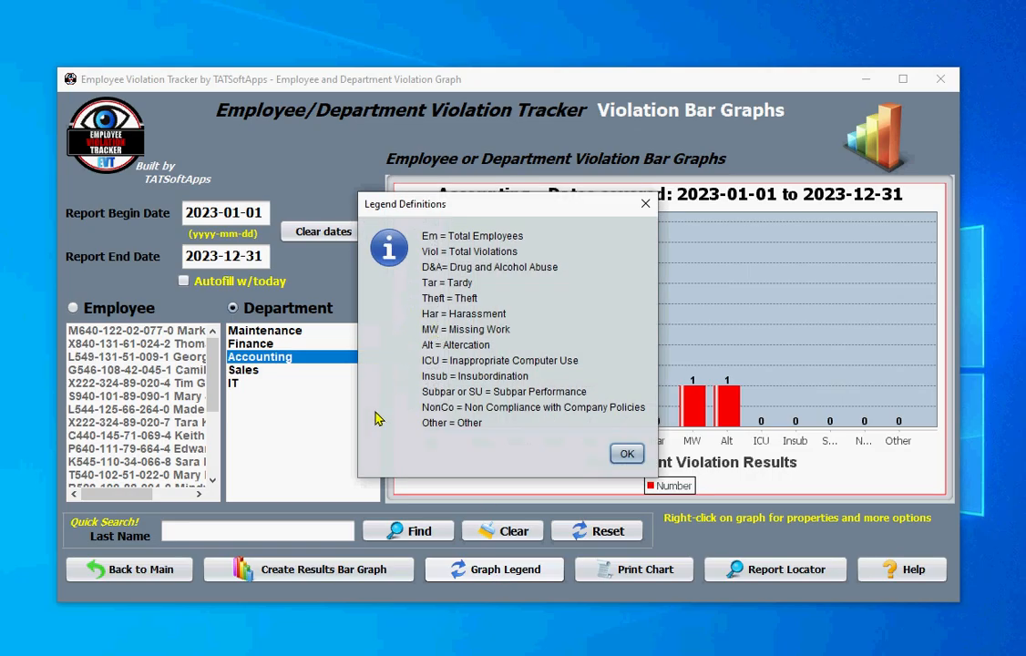
click(625, 455)
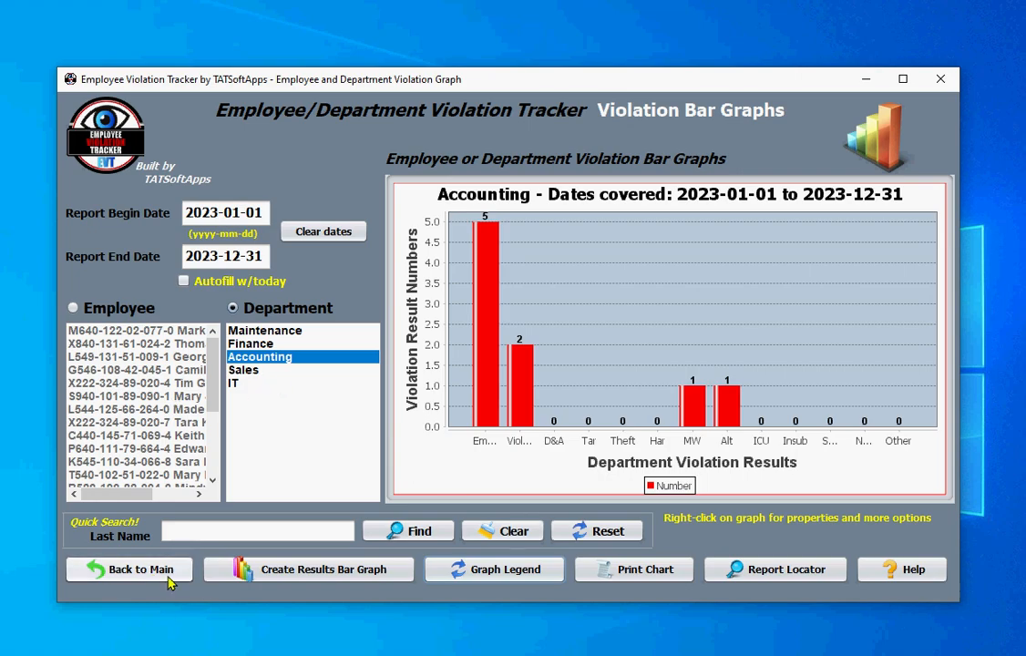
click(138, 569)
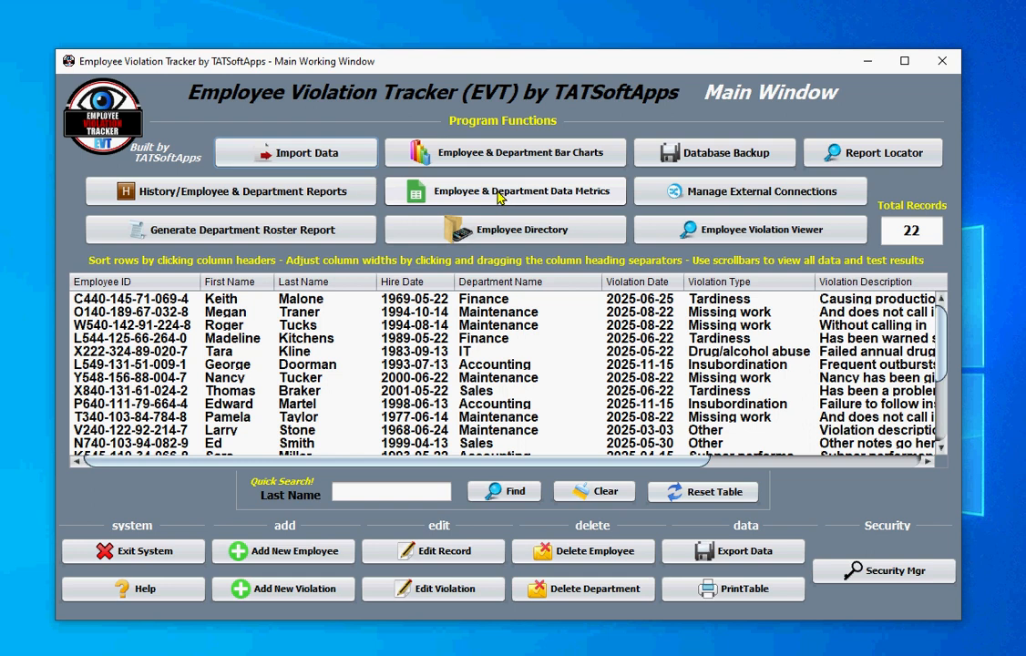
- Get 2023-01-01 to 2023-12-31 metrics for the first employee: 1 of 3 Maintenance violations, 33%
click(445, 193)
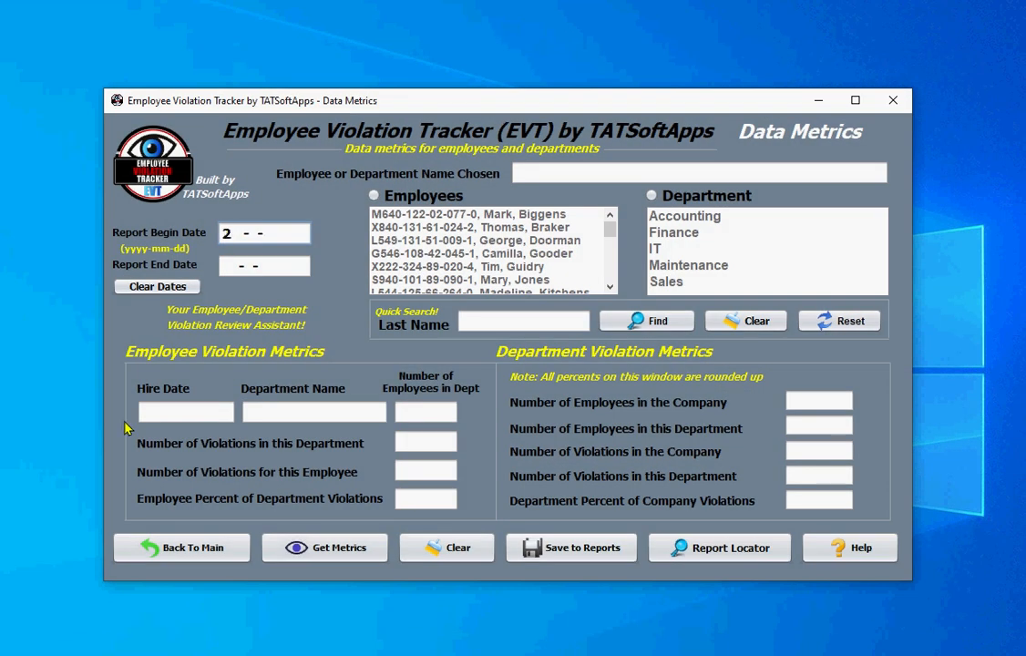
text(2023-01-01)
key(Tab)
text(2023-1)
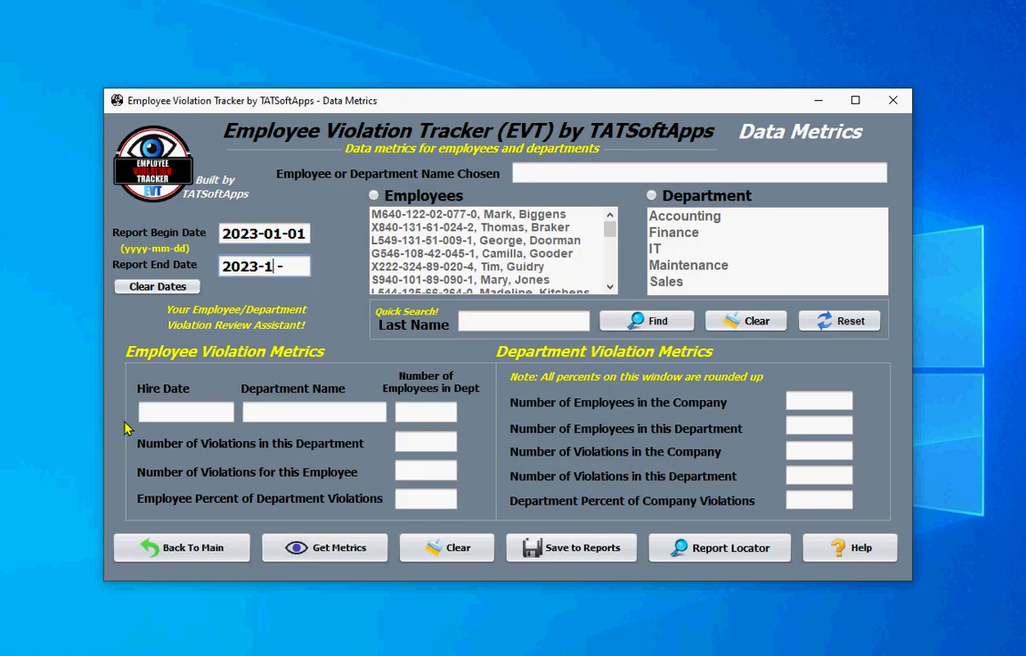
text(2-31)
click(376, 196)
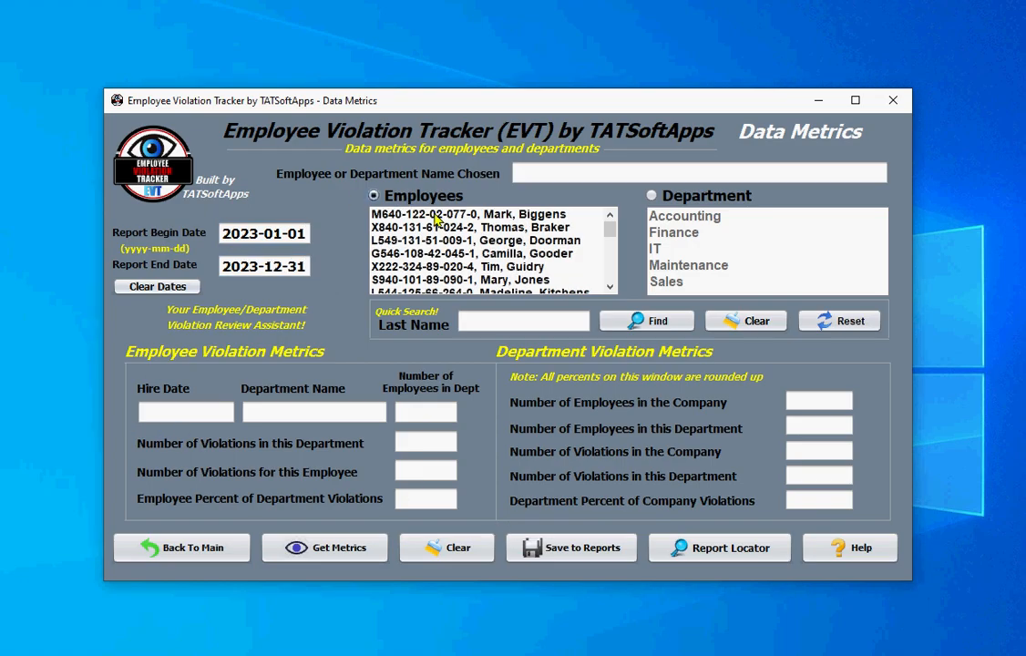
click(285, 552)
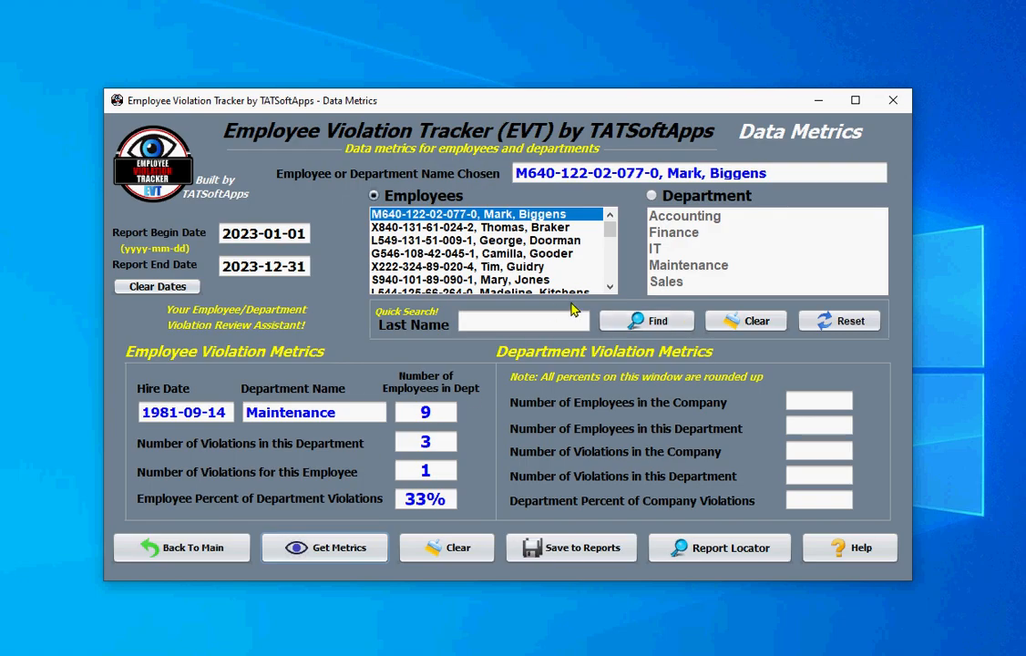
- Get Maintenance department metrics: 9 employees, 3 of 10 company violations, 30%
click(651, 196)
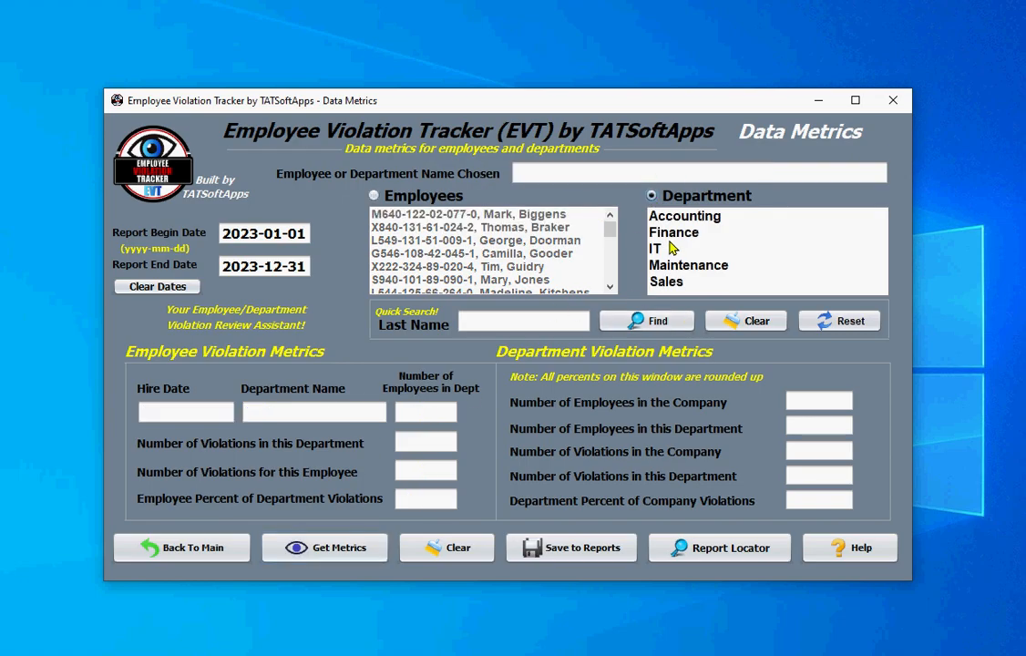
click(679, 267)
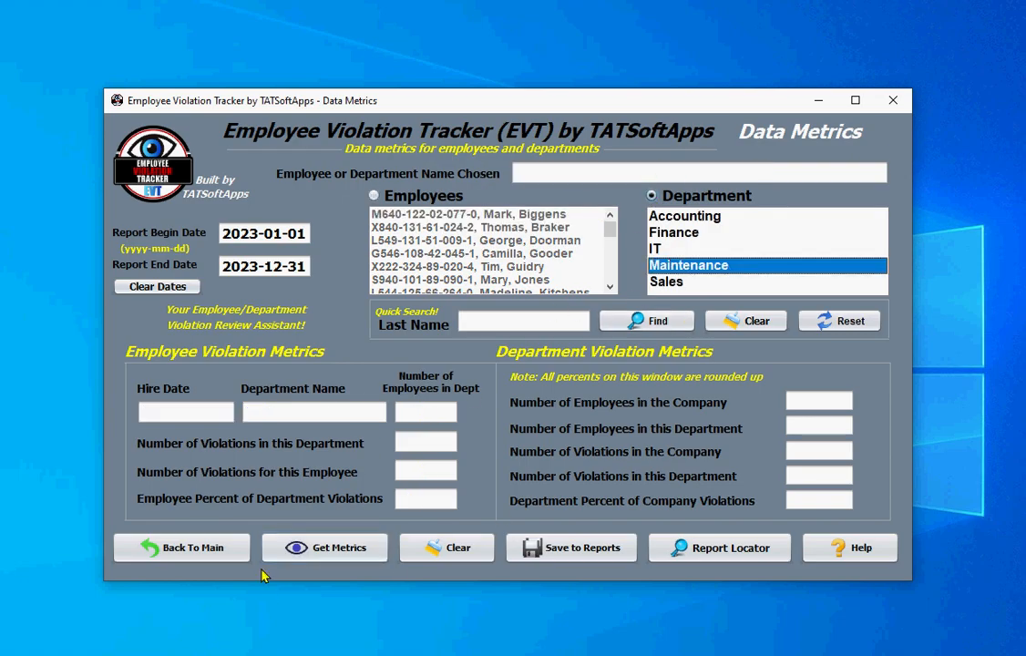
click(308, 552)
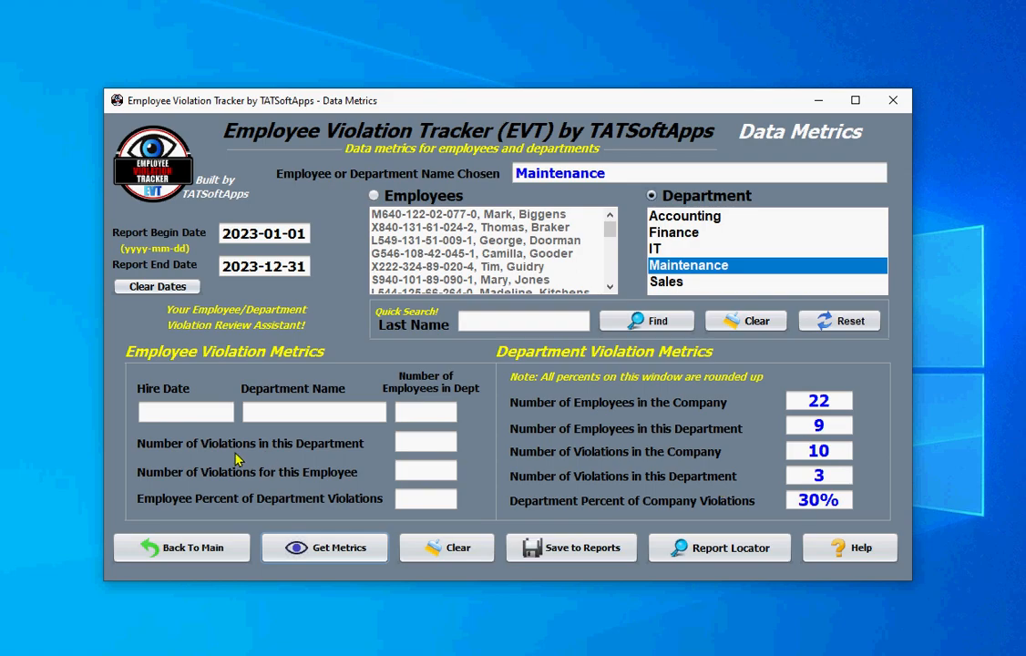
- Go to the Employee Directory and view the first employee's contact details and notes
click(192, 551)
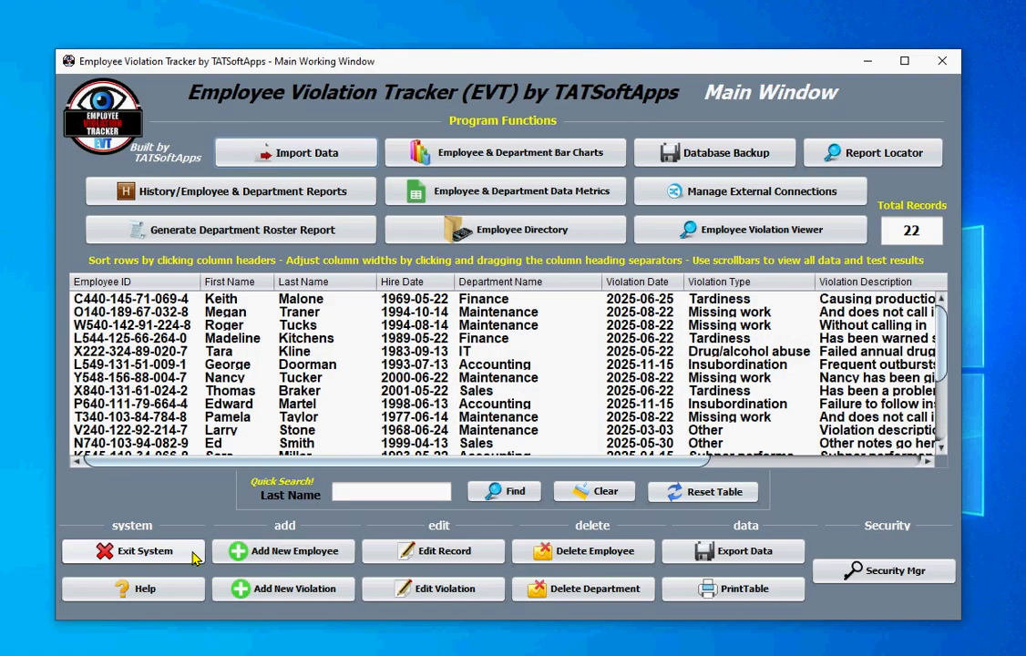
click(528, 232)
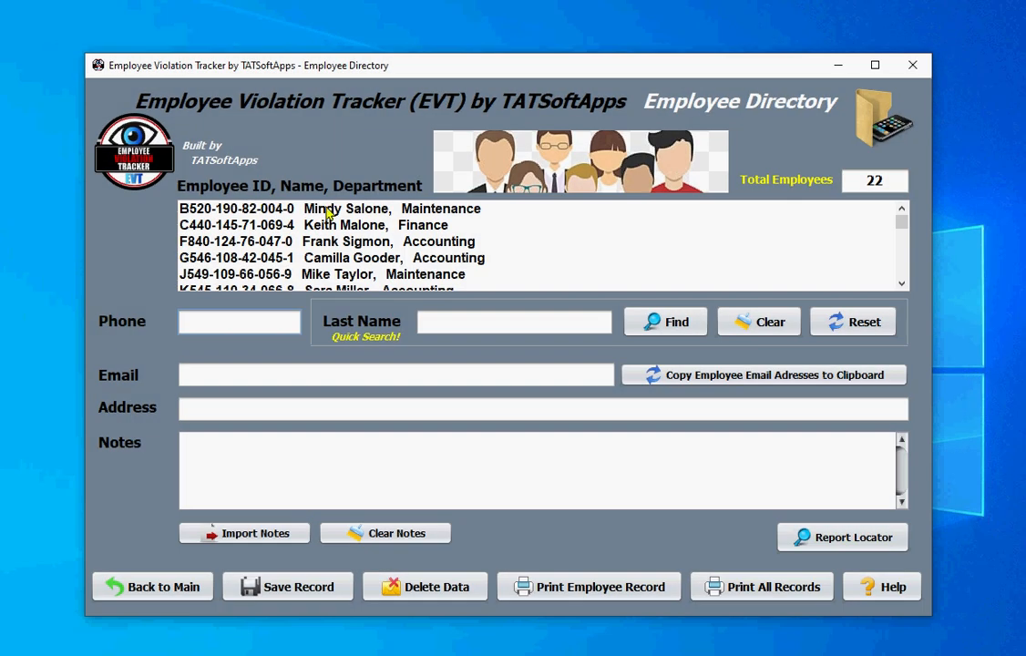
click(328, 210)
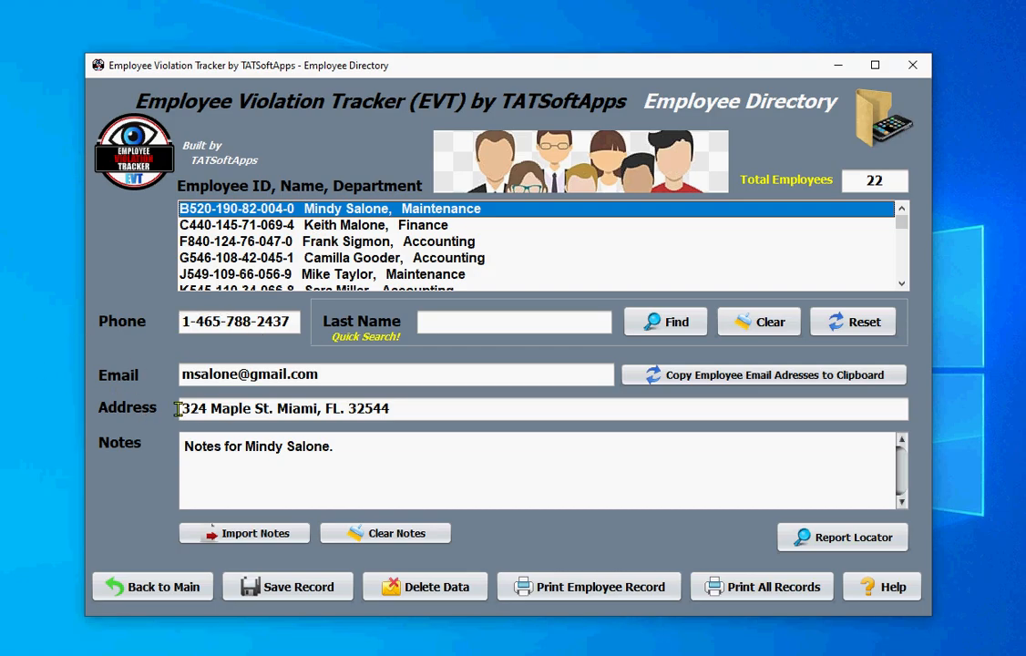
click(354, 438)
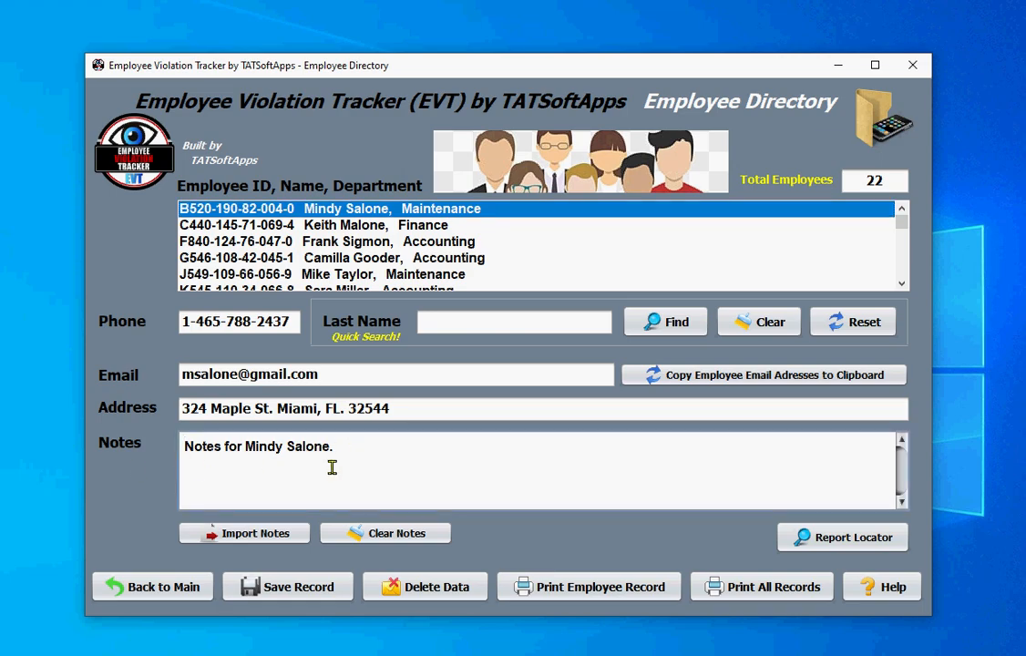
click(333, 446)
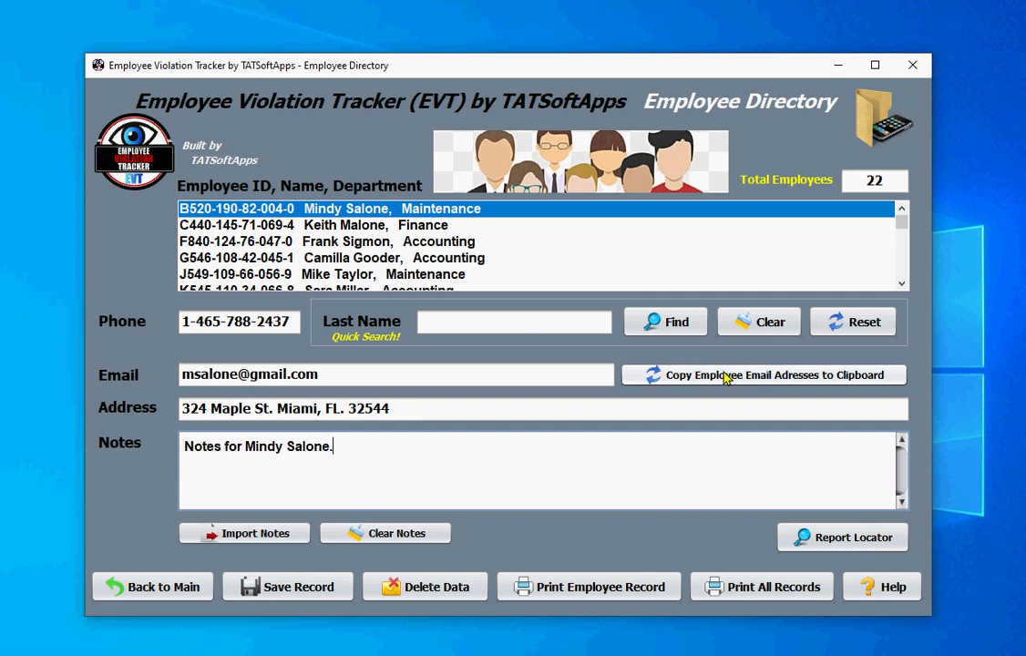
- Check the second employee's record, revisit the first, then leave the directory
click(336, 225)
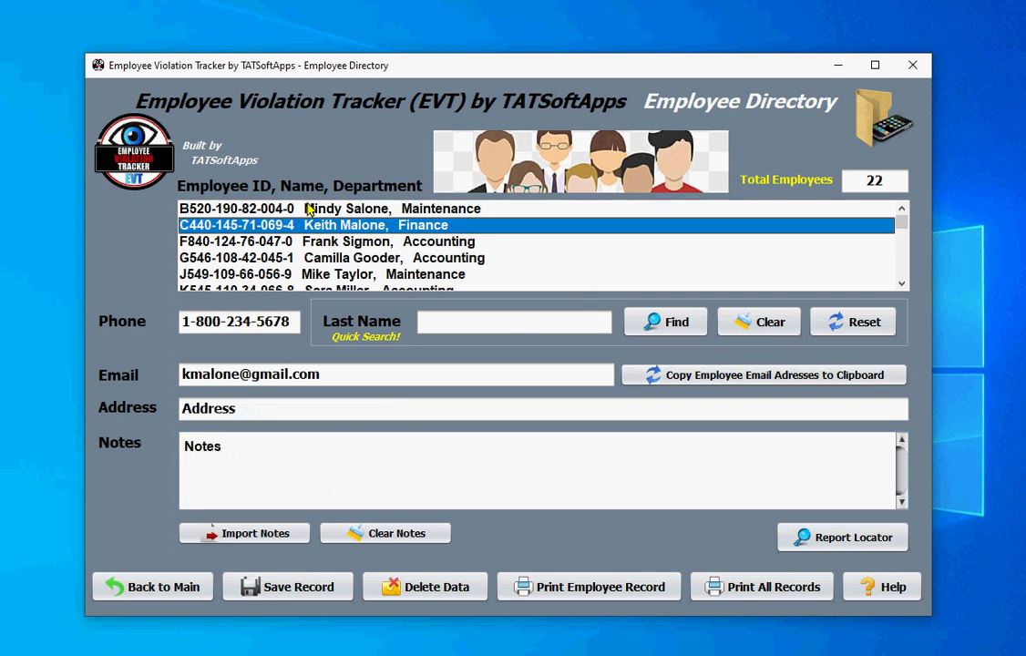
click(318, 211)
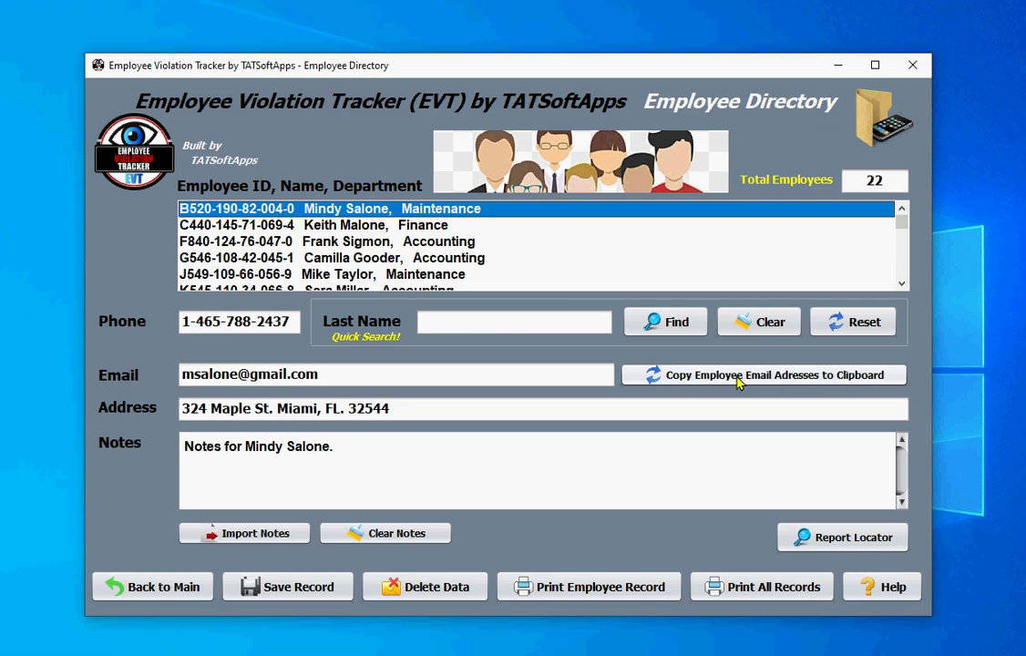
click(176, 588)
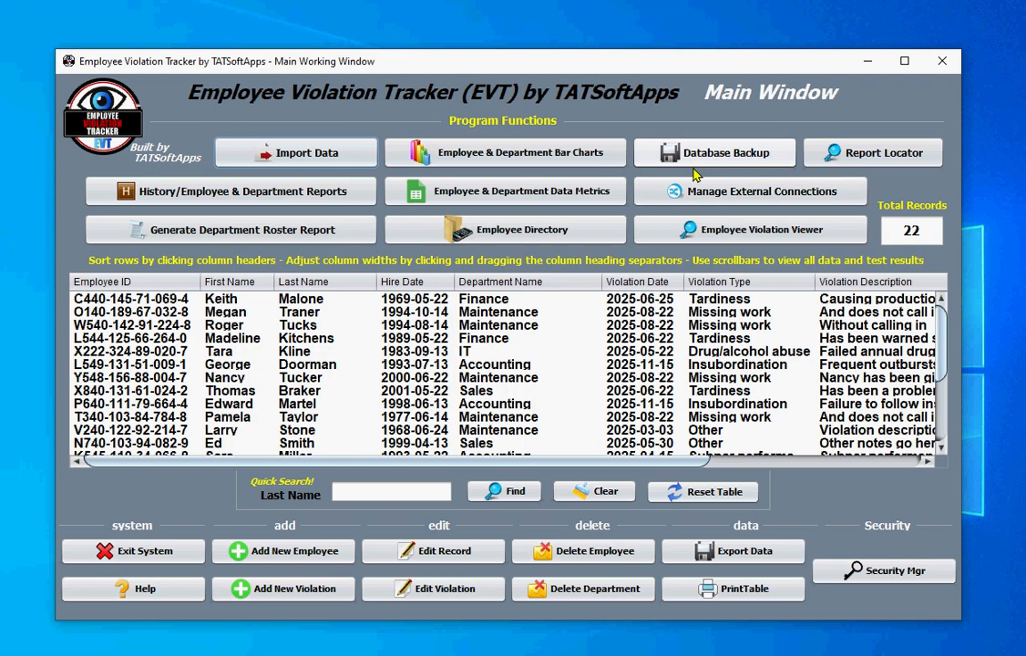
click(718, 155)
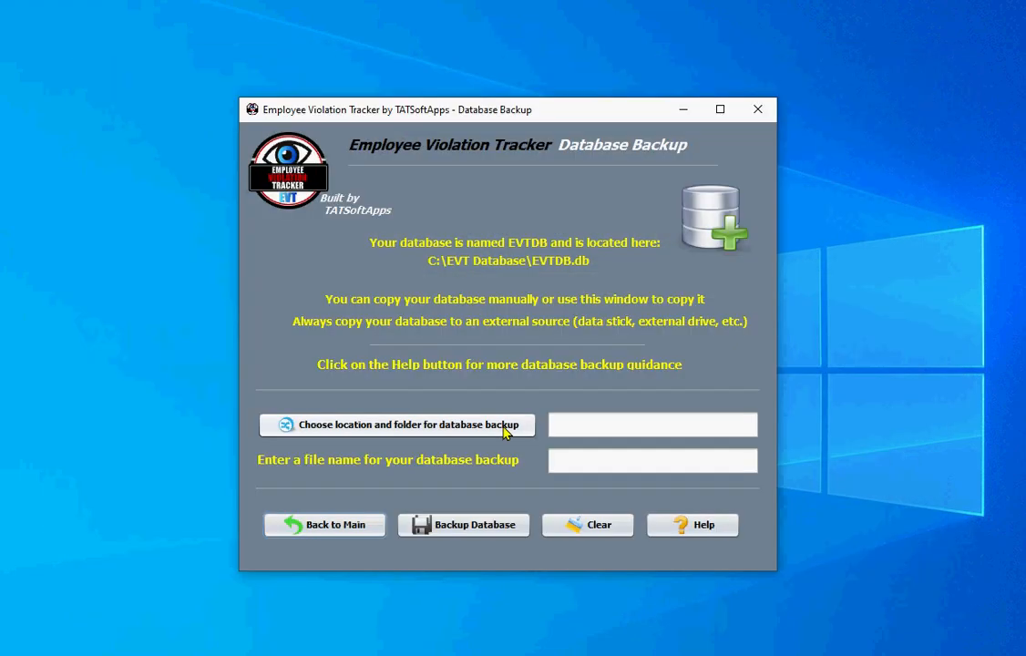
click(454, 428)
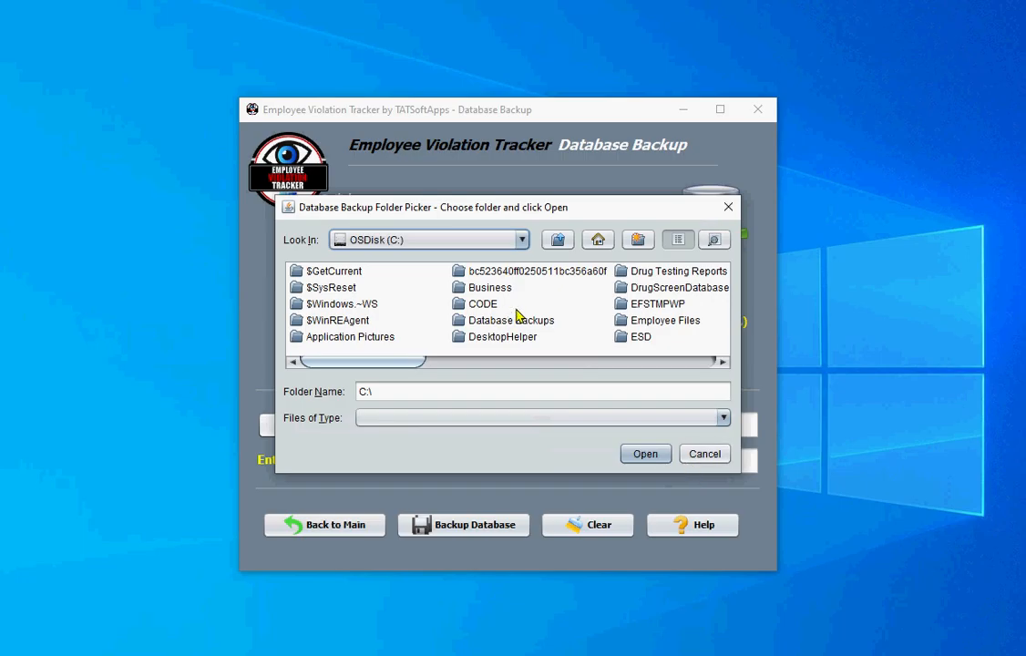
click(702, 453)
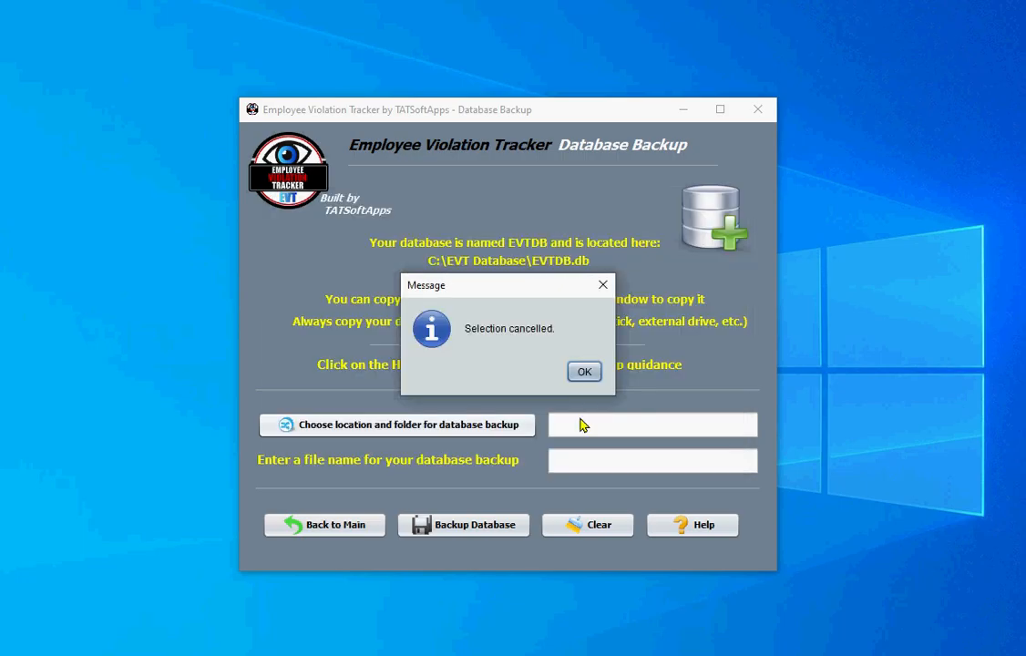
click(583, 371)
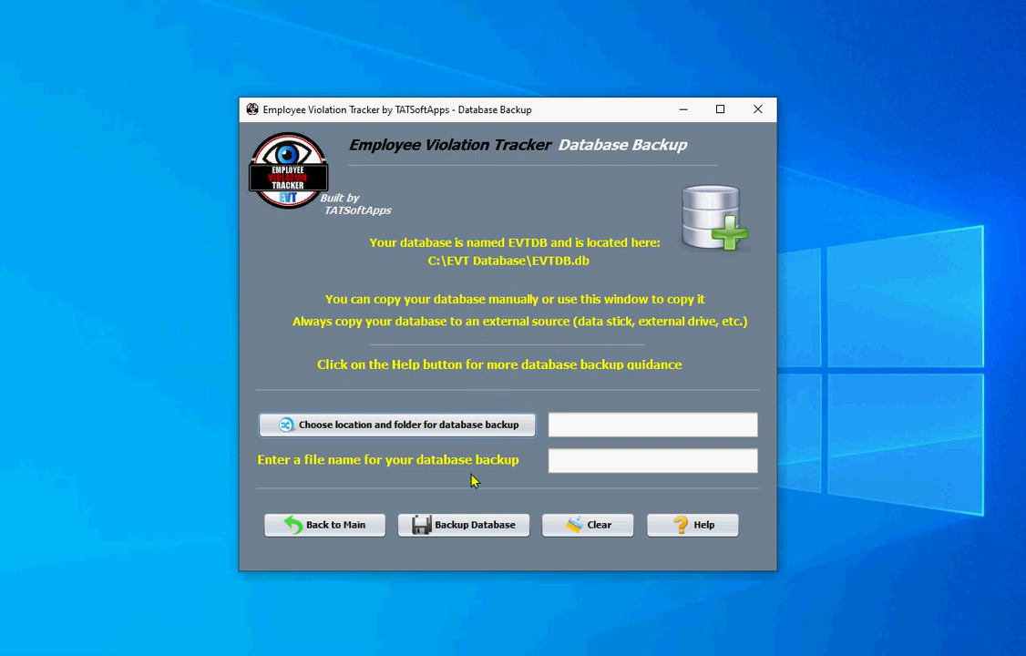
click(558, 464)
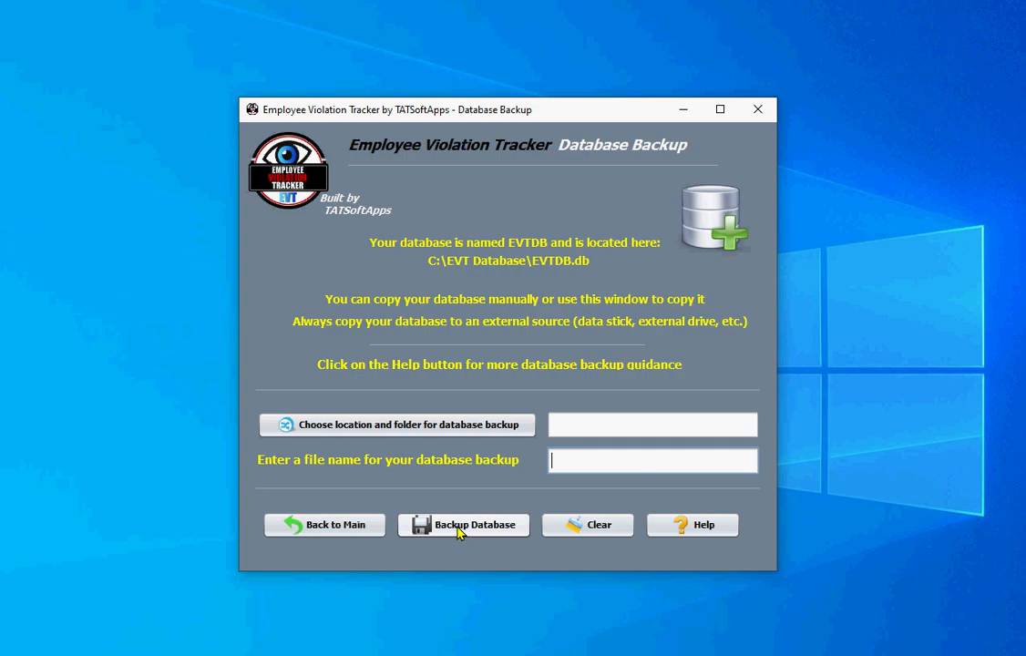
click(300, 526)
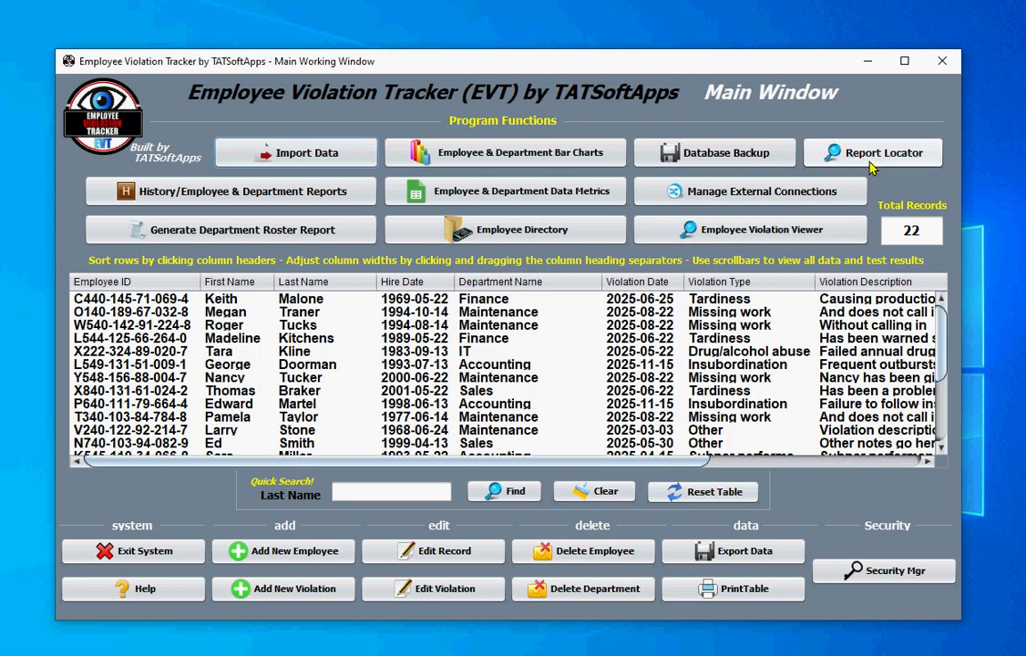
click(677, 186)
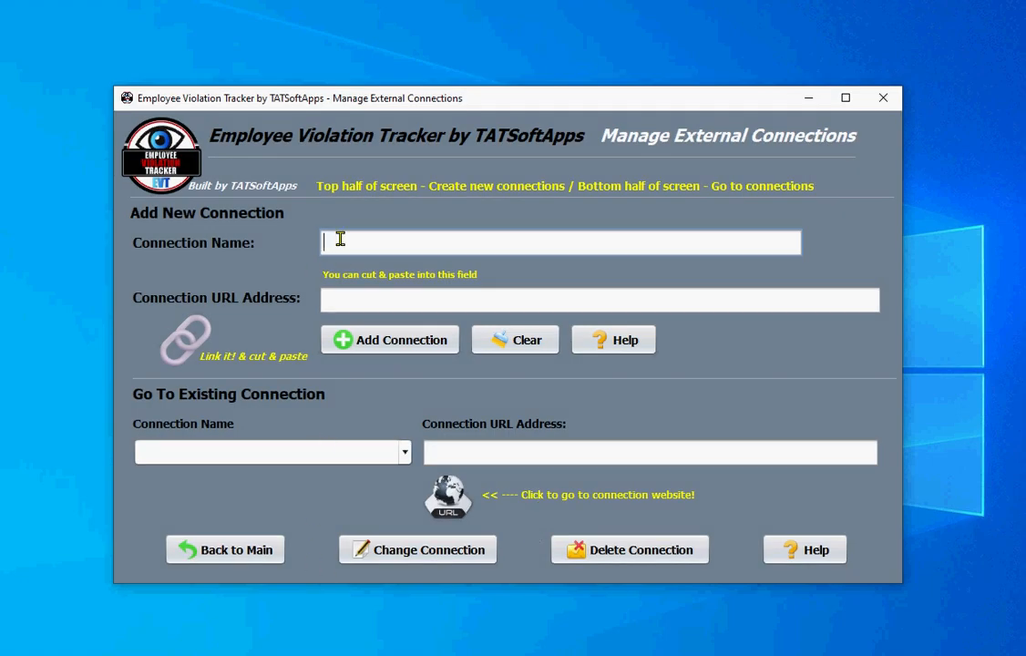
click(340, 302)
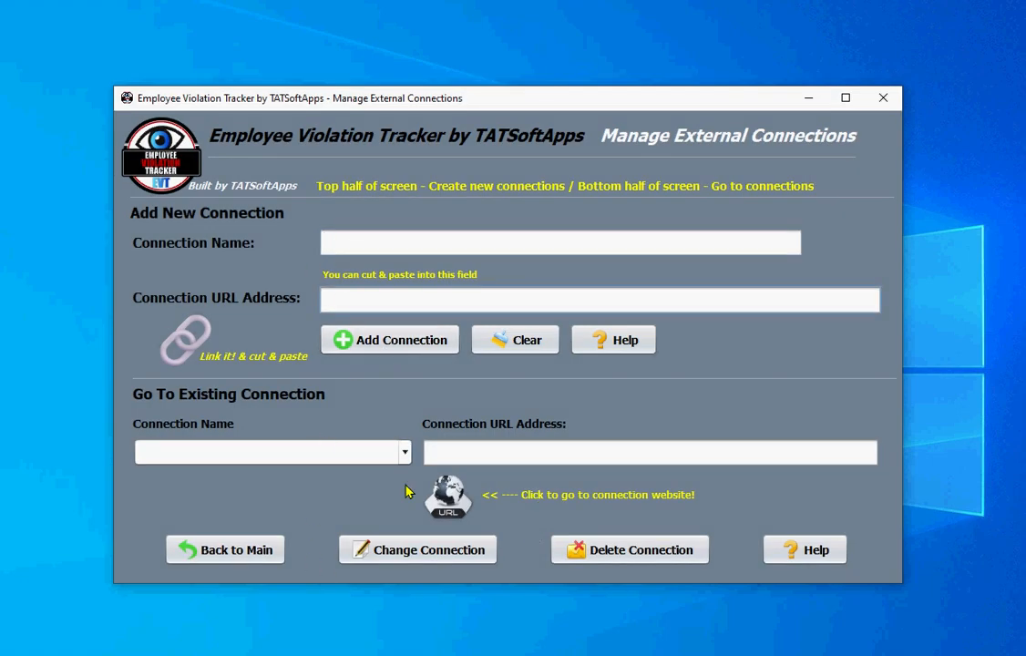
click(405, 453)
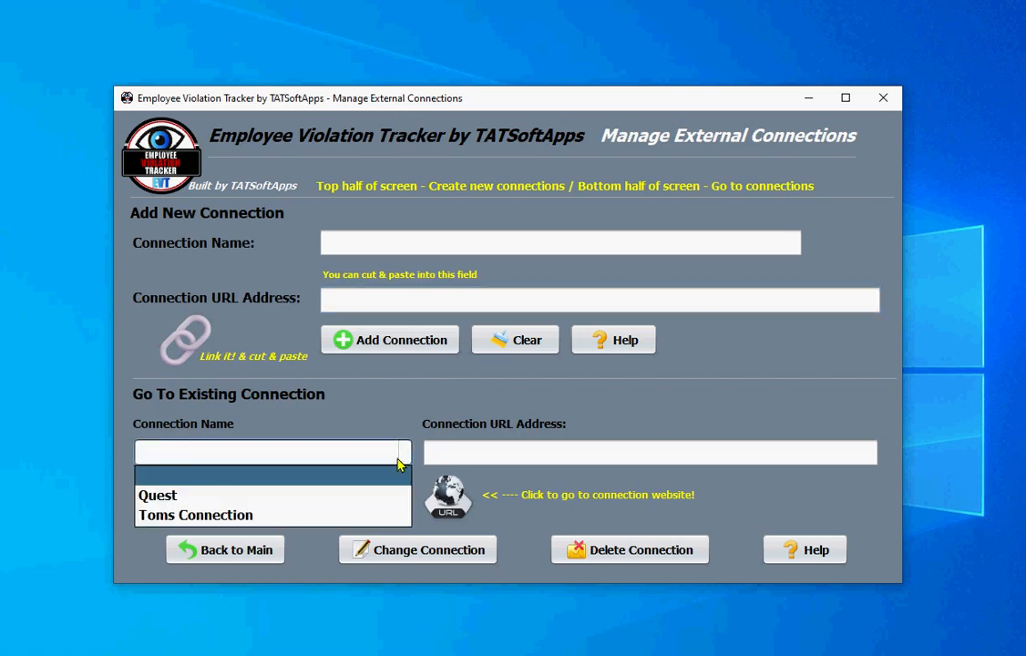
click(153, 495)
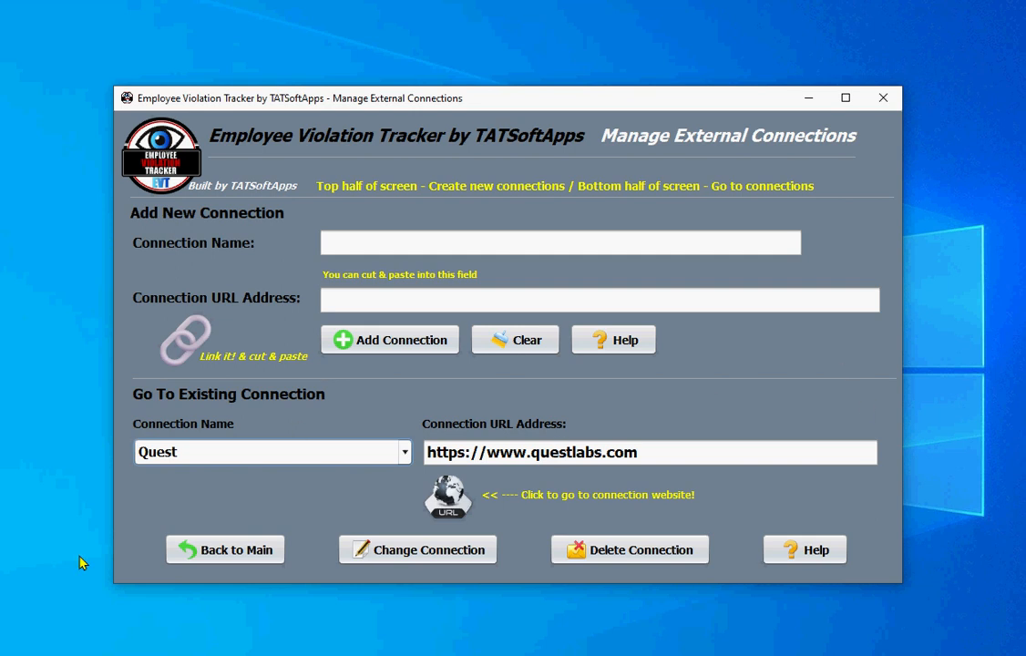
click(211, 549)
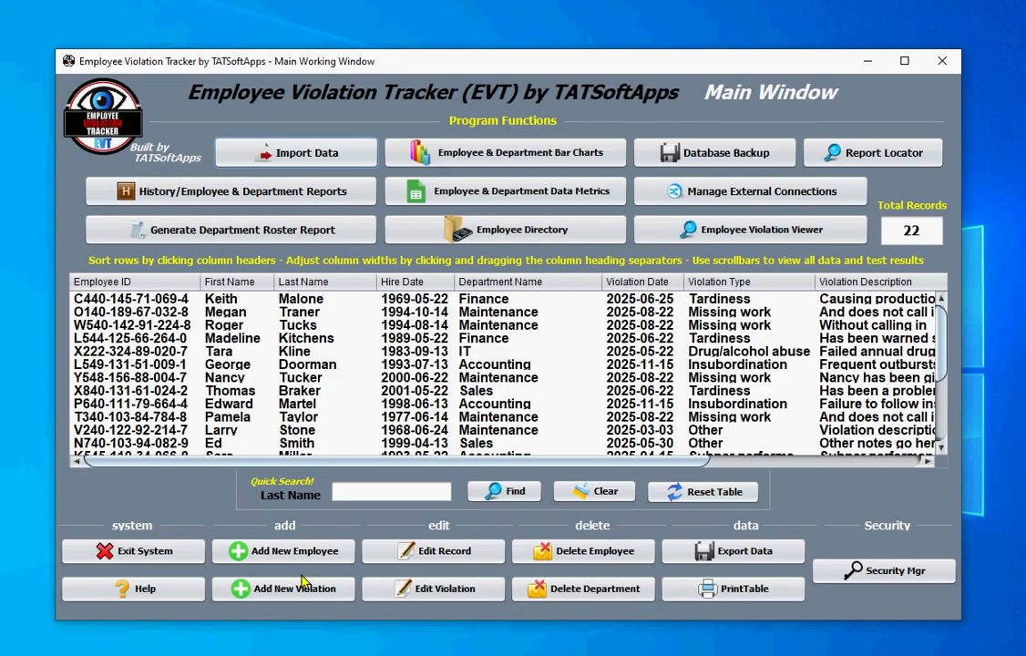
click(686, 230)
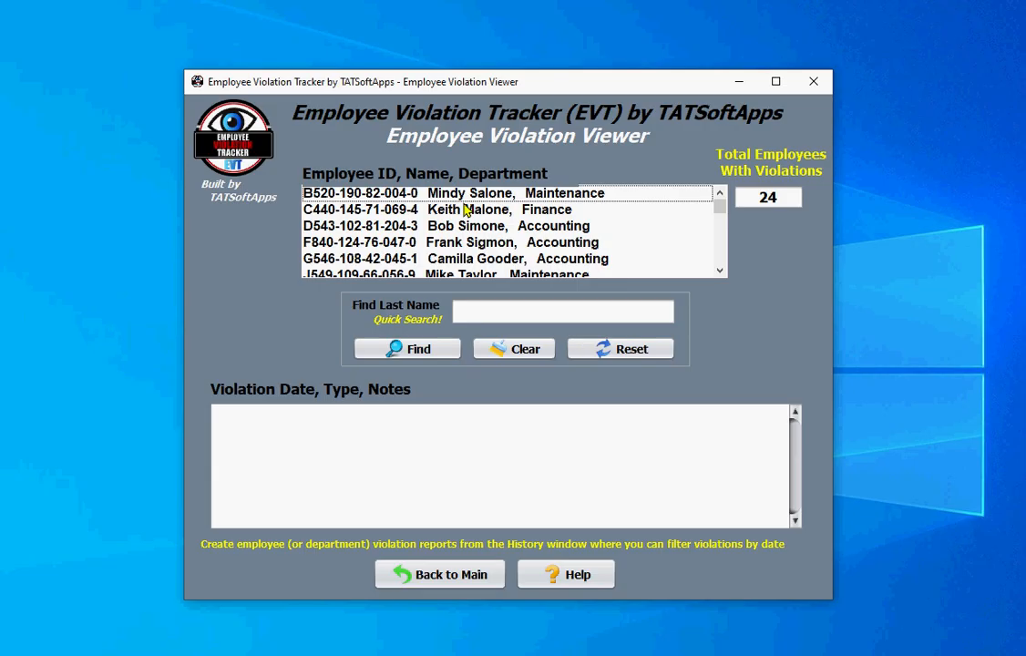
- Read the violation notes of the first five listed employees, including Finance, then close the viewer
click(448, 194)
click(452, 209)
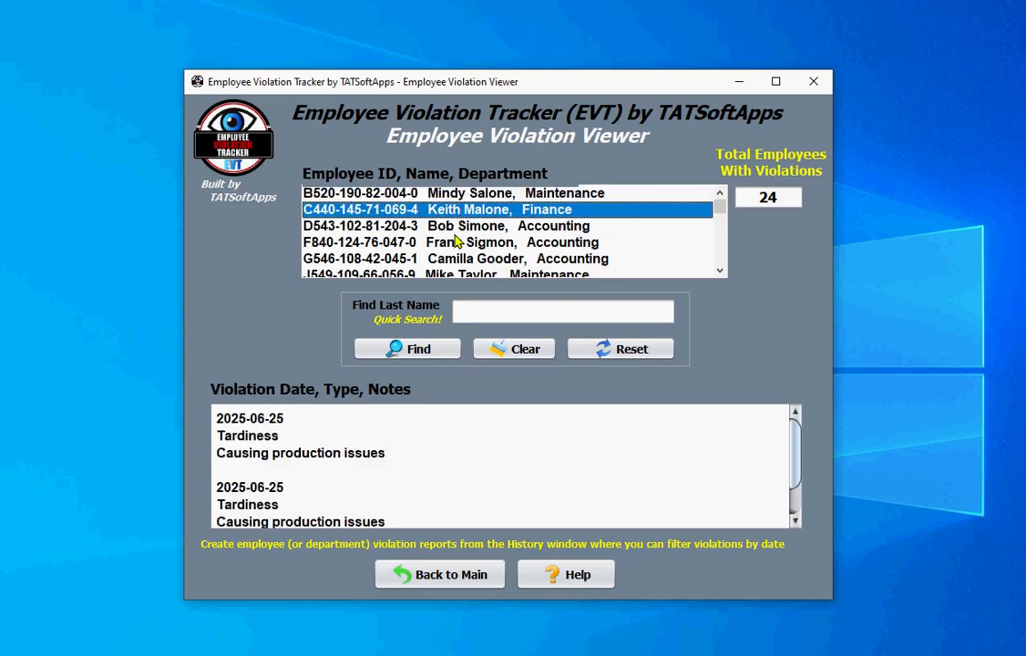
click(447, 228)
click(434, 243)
click(435, 259)
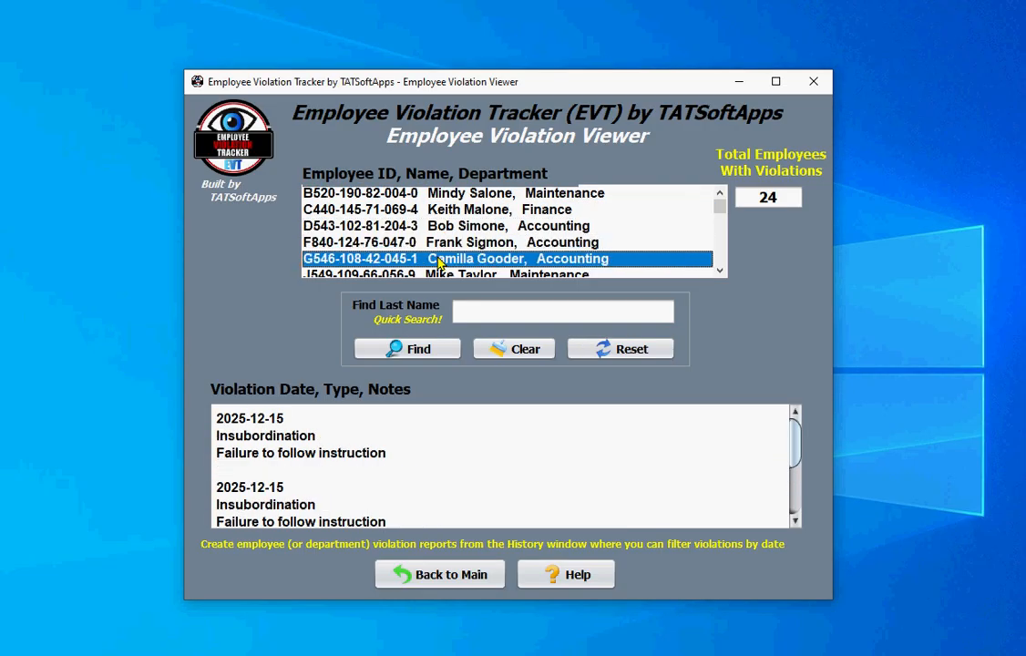
click(436, 228)
click(447, 211)
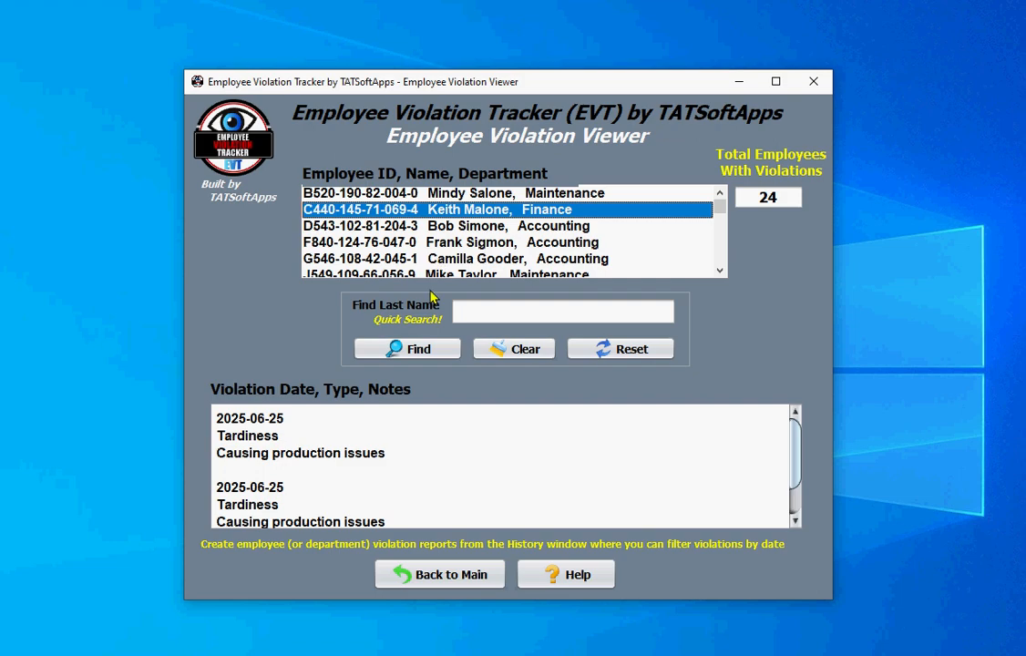
scroll(401, 479, down, 1)
scroll(401, 479, up, 1)
click(415, 194)
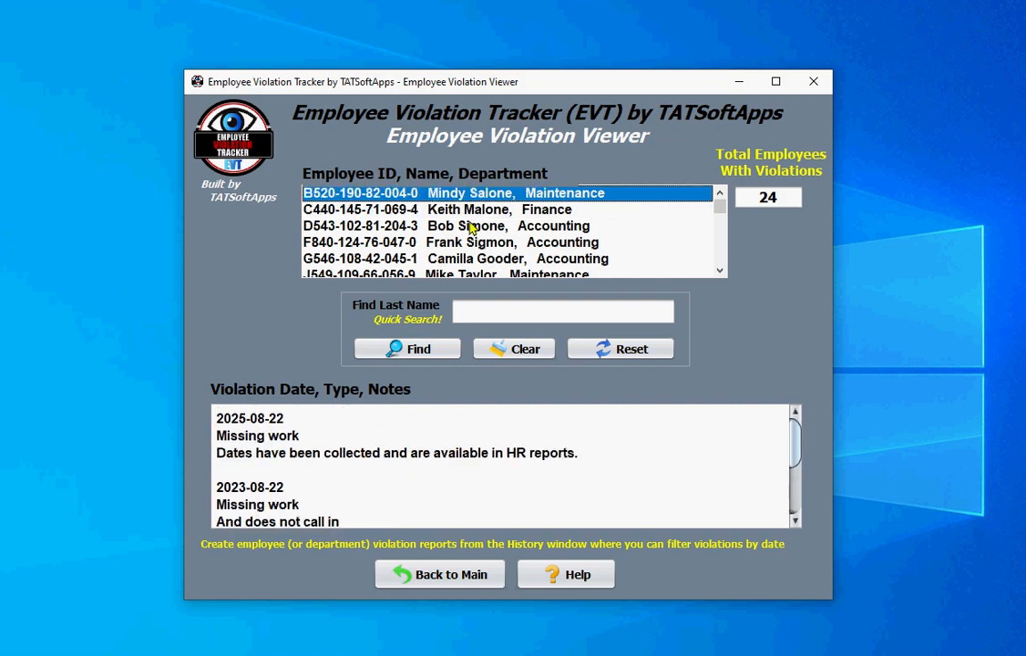
click(403, 574)
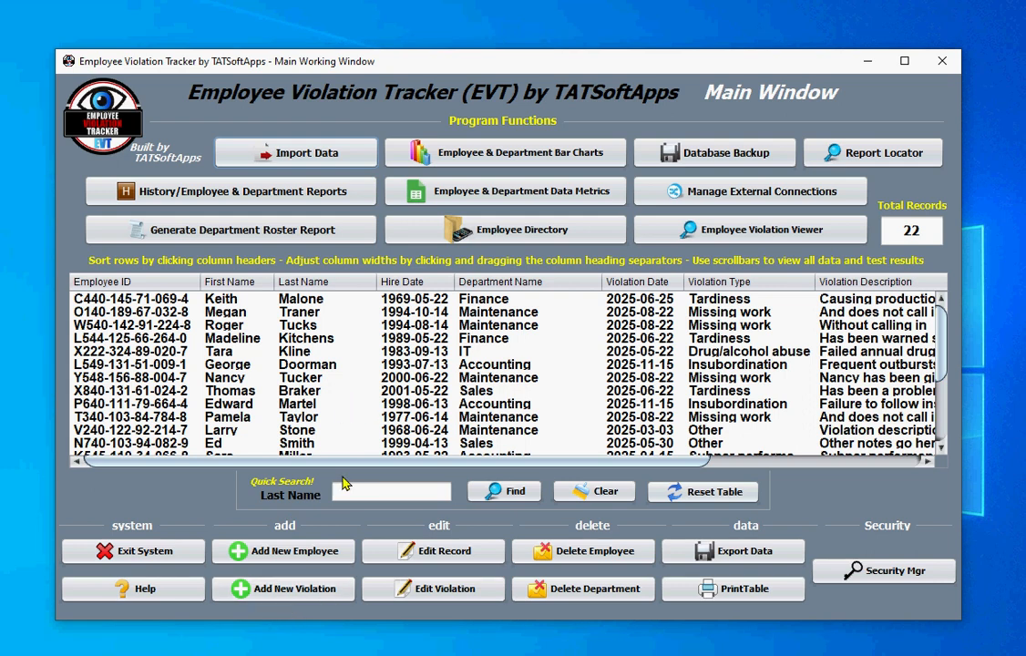
click(305, 364)
click(320, 597)
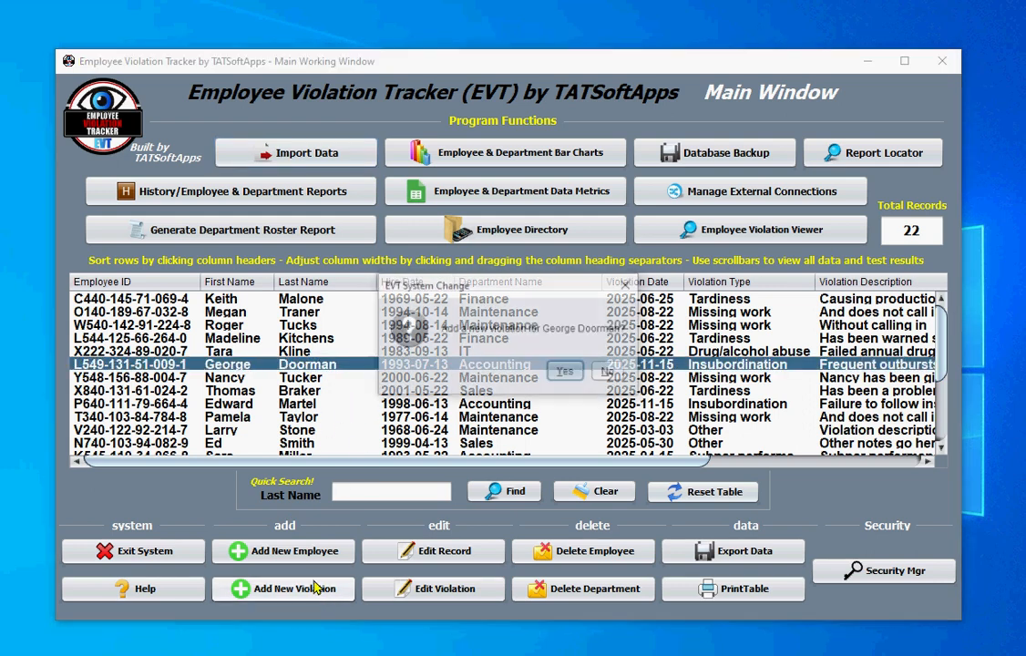
click(631, 376)
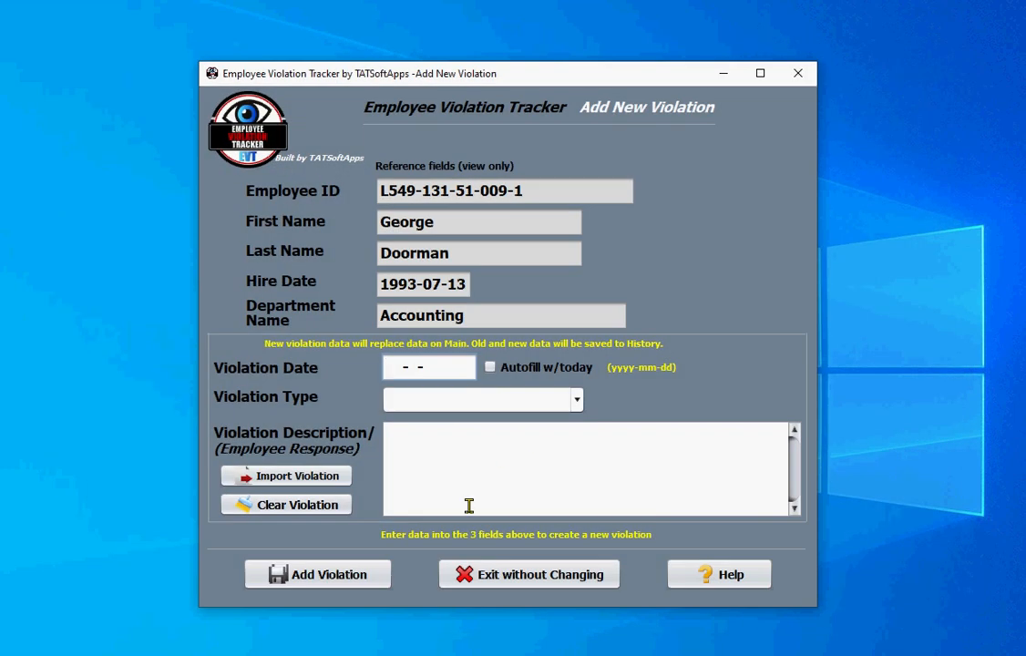
click(547, 401)
click(546, 403)
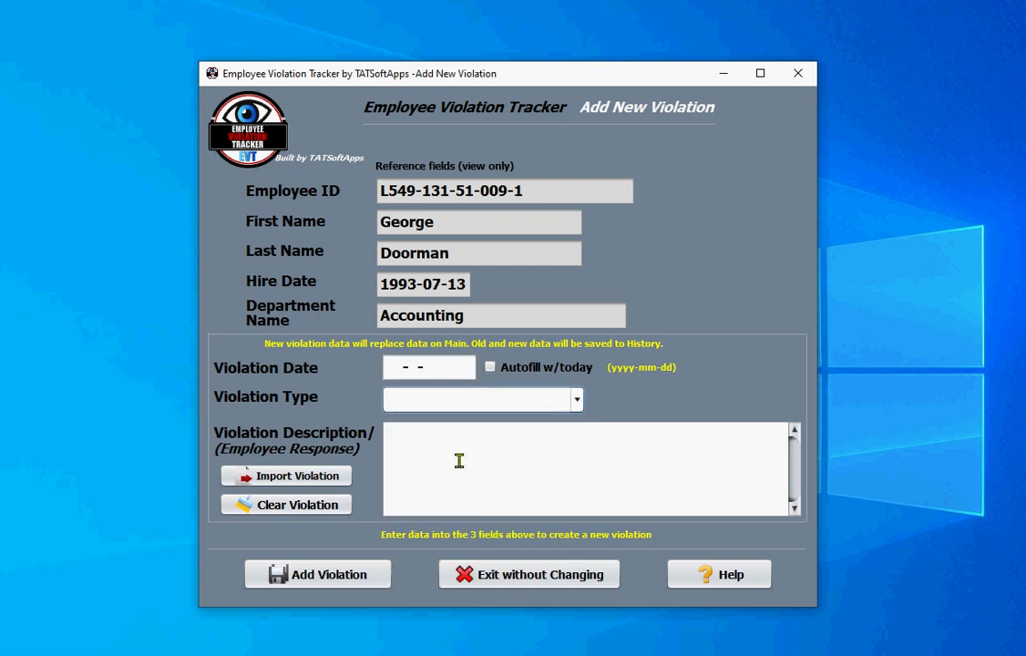
click(451, 573)
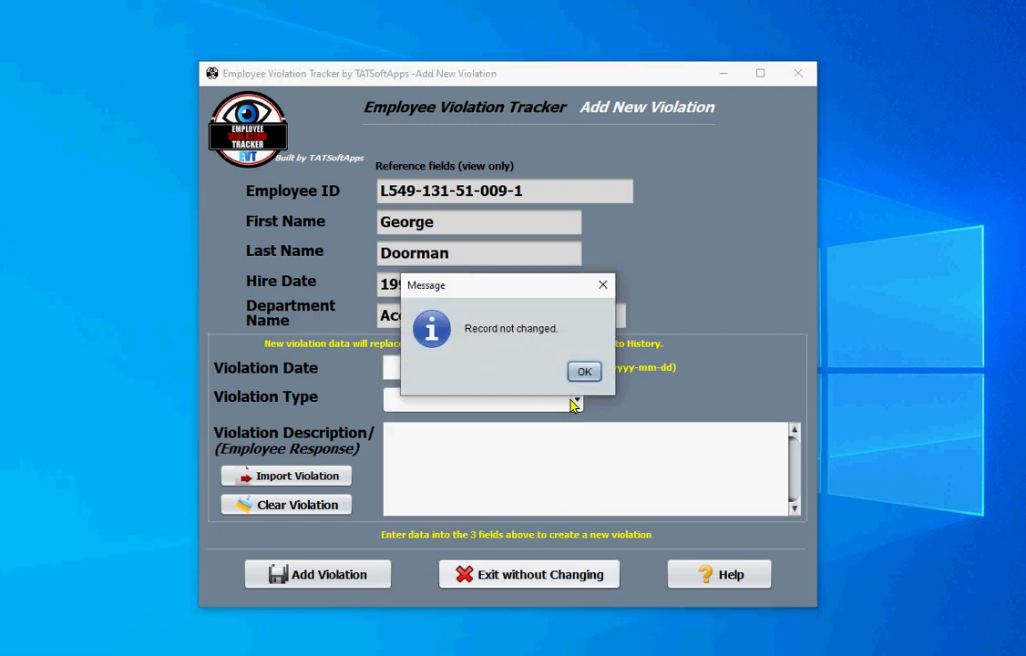
click(580, 374)
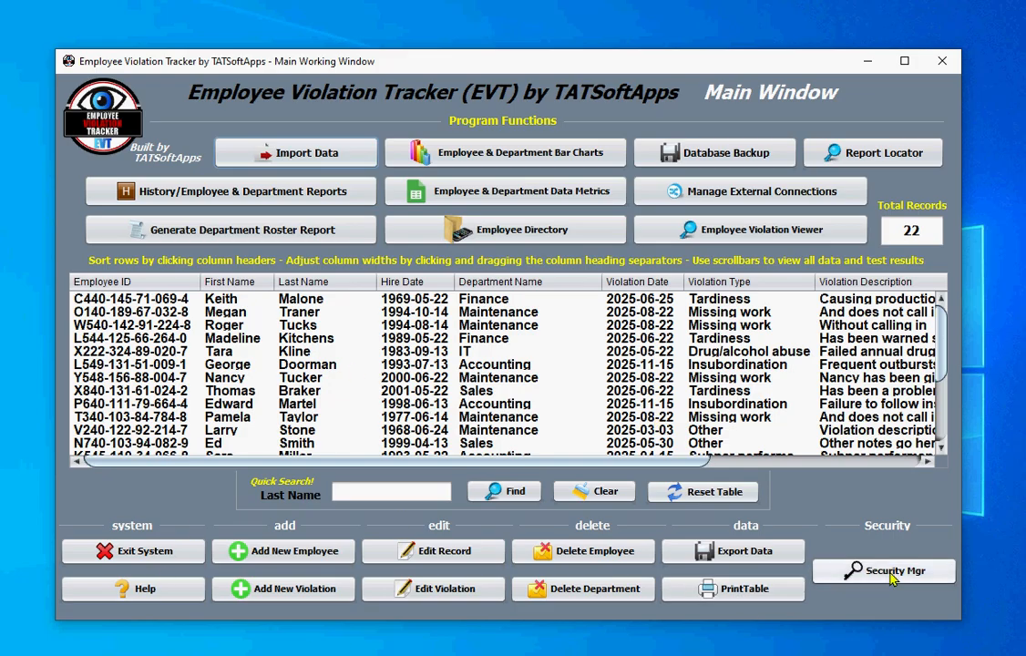
- Log on to the Security Maintenance Manager with the account password and acknowledge the success message
click(839, 569)
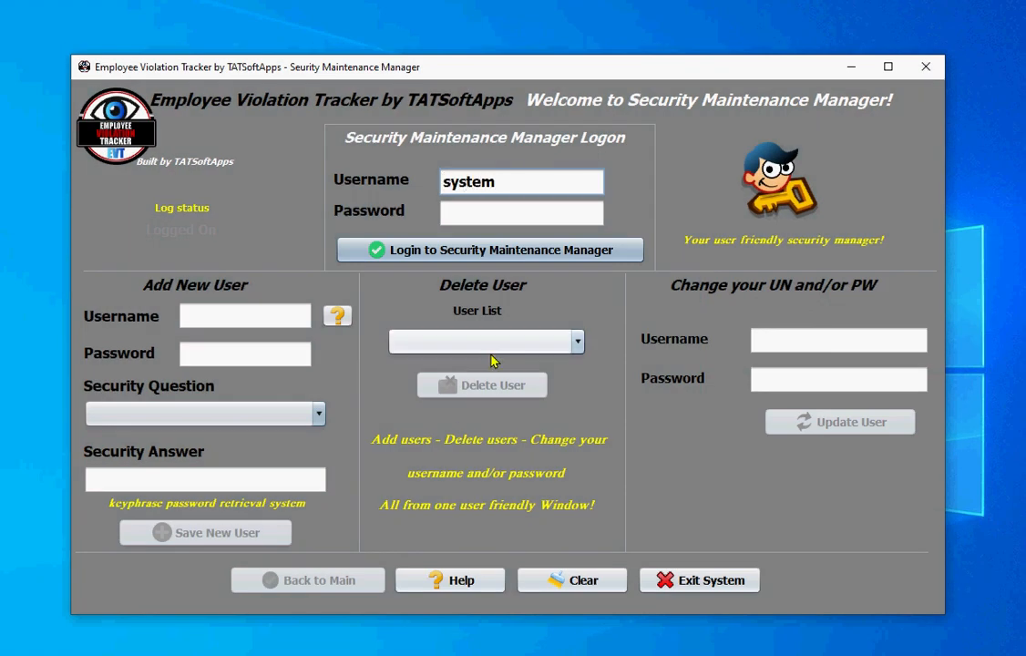
key(Tab)
text(mana)
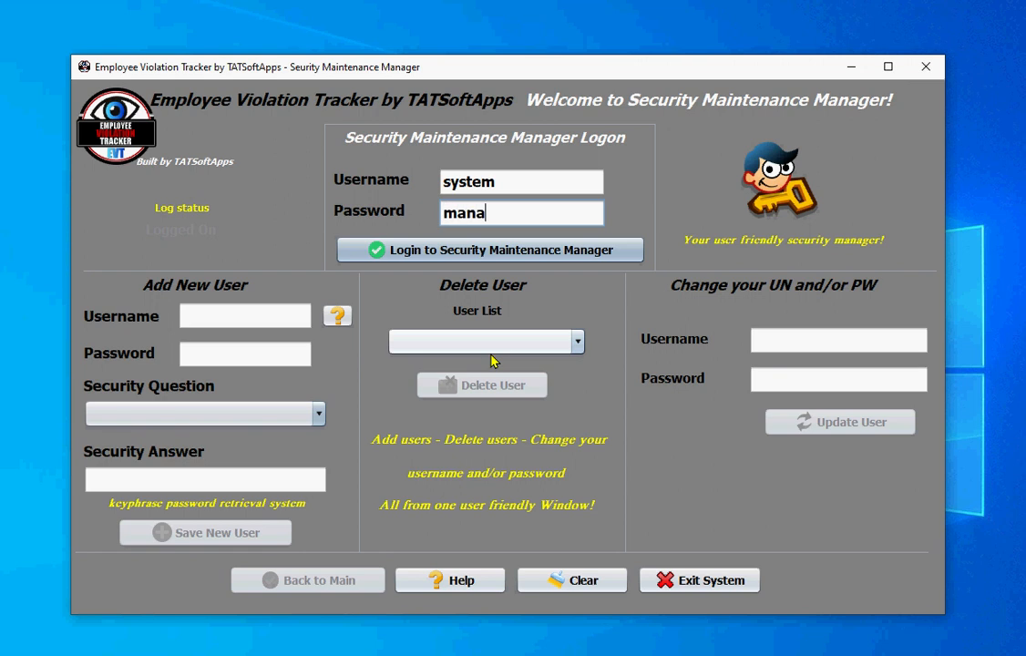
text(ger)
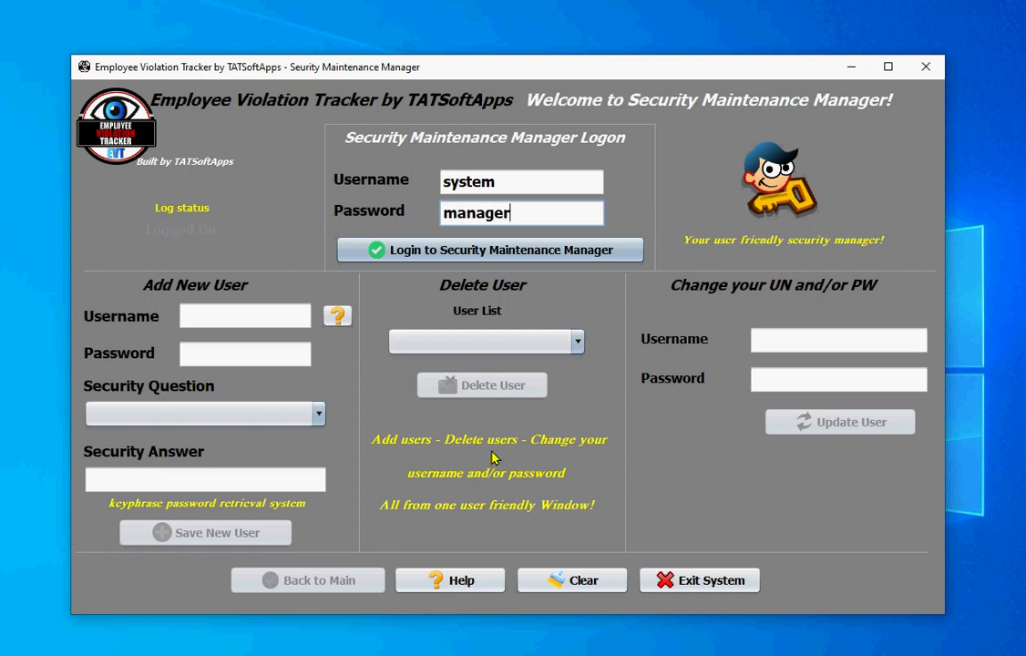
click(392, 255)
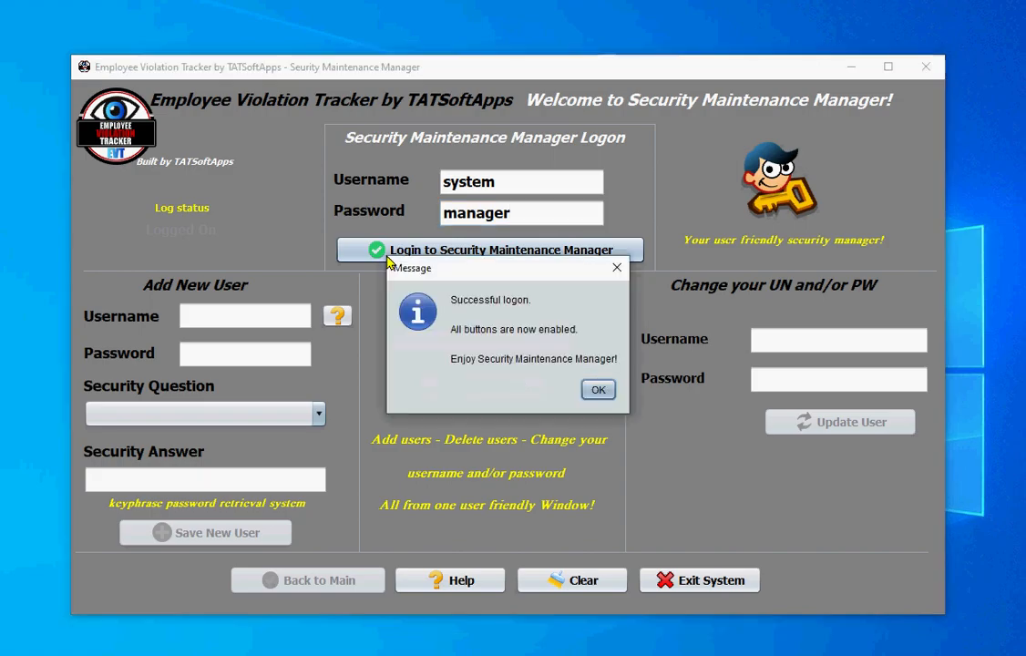
click(597, 390)
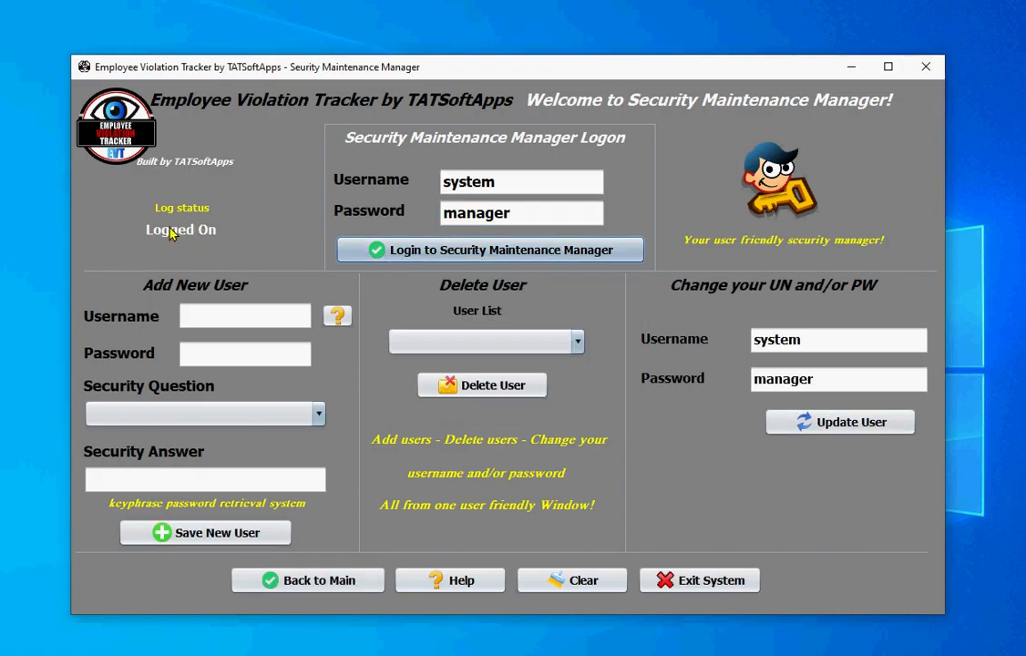
click(212, 317)
click(229, 353)
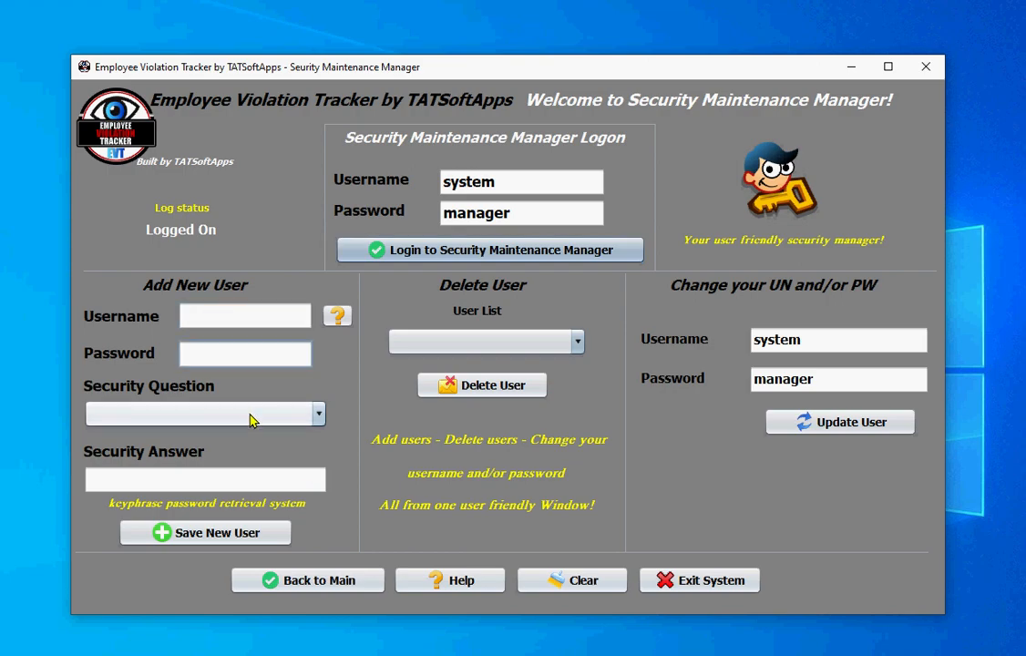
click(337, 316)
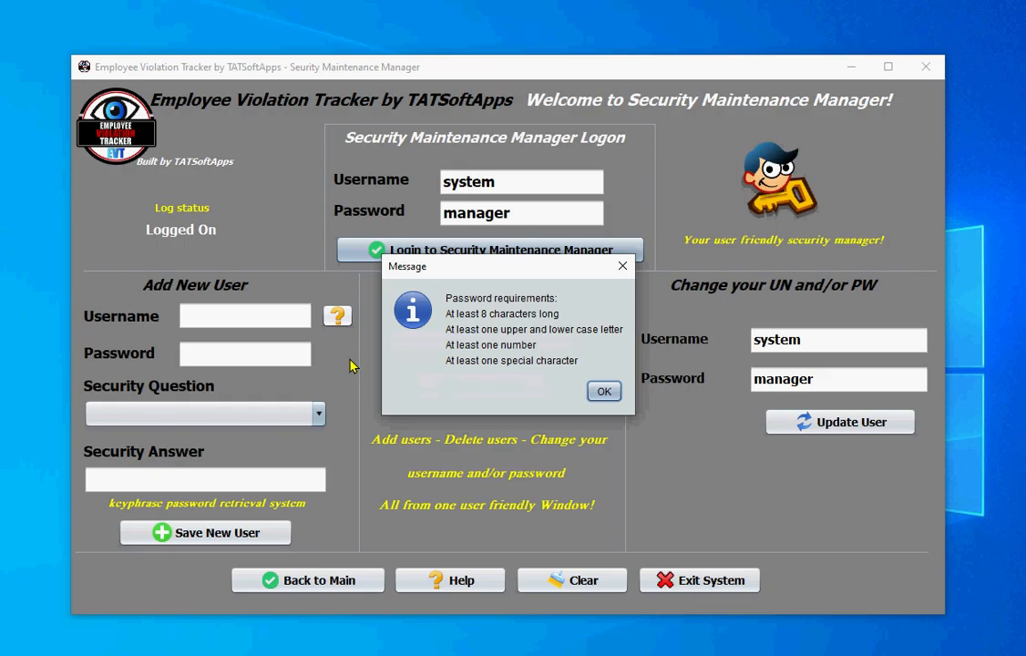
click(602, 392)
click(204, 353)
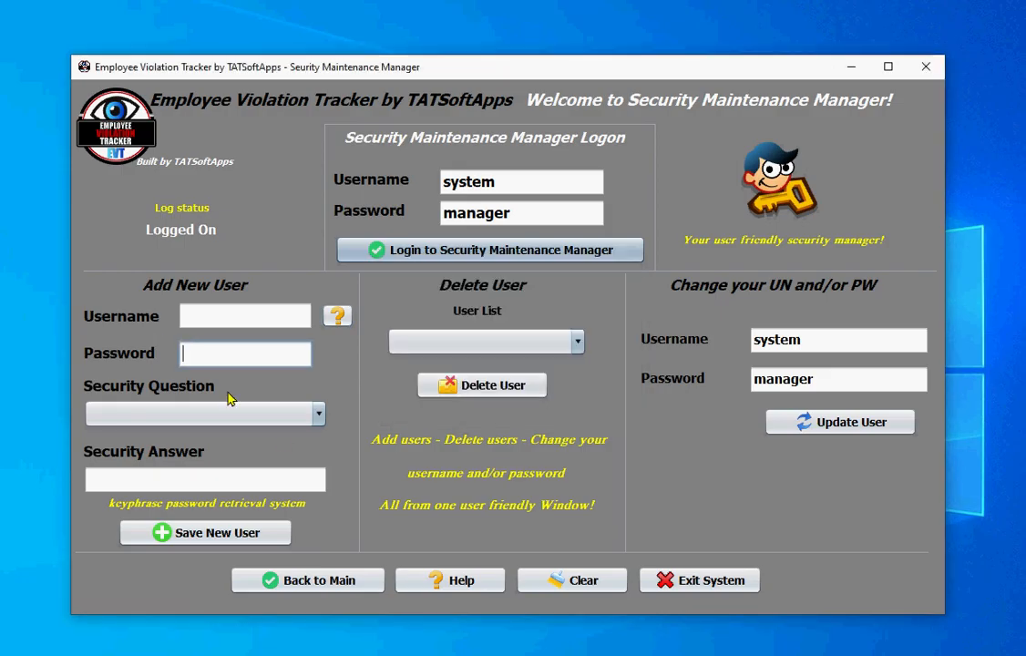
click(319, 418)
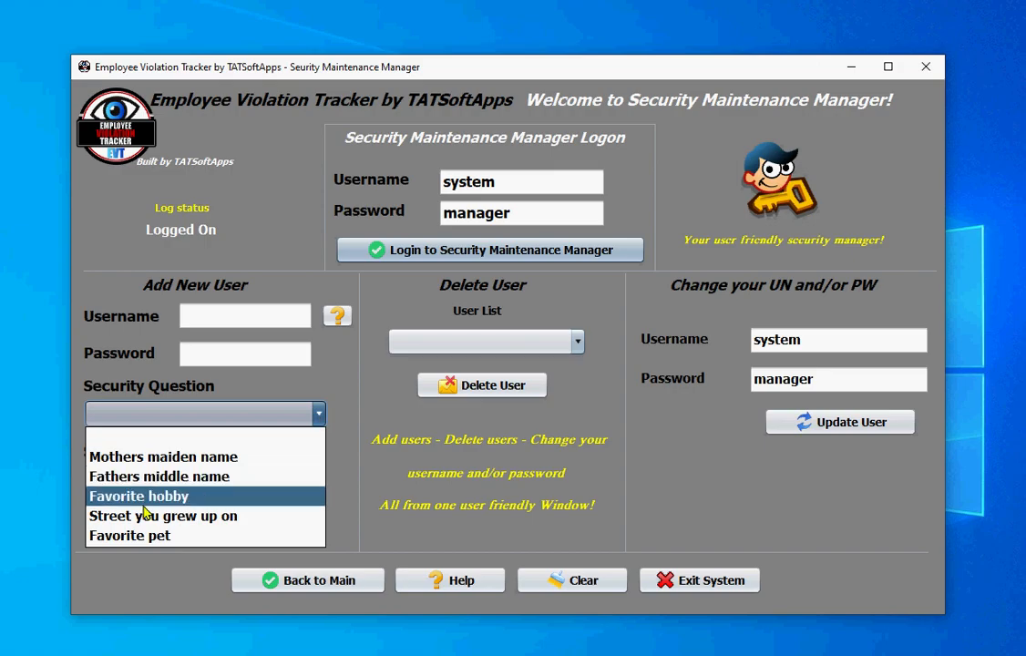
click(332, 384)
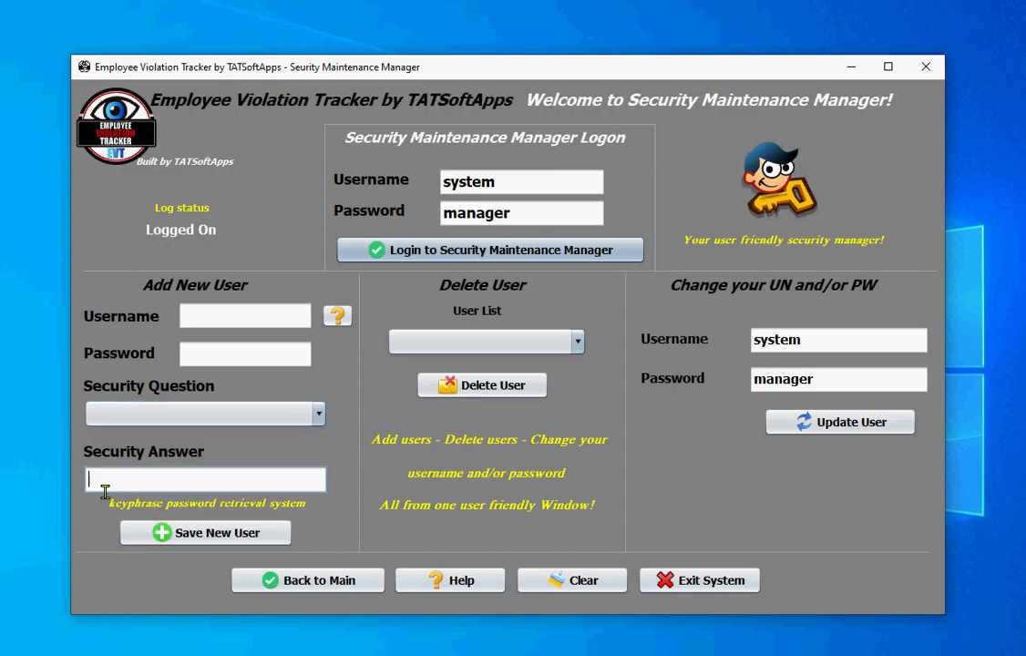
click(170, 493)
click(318, 417)
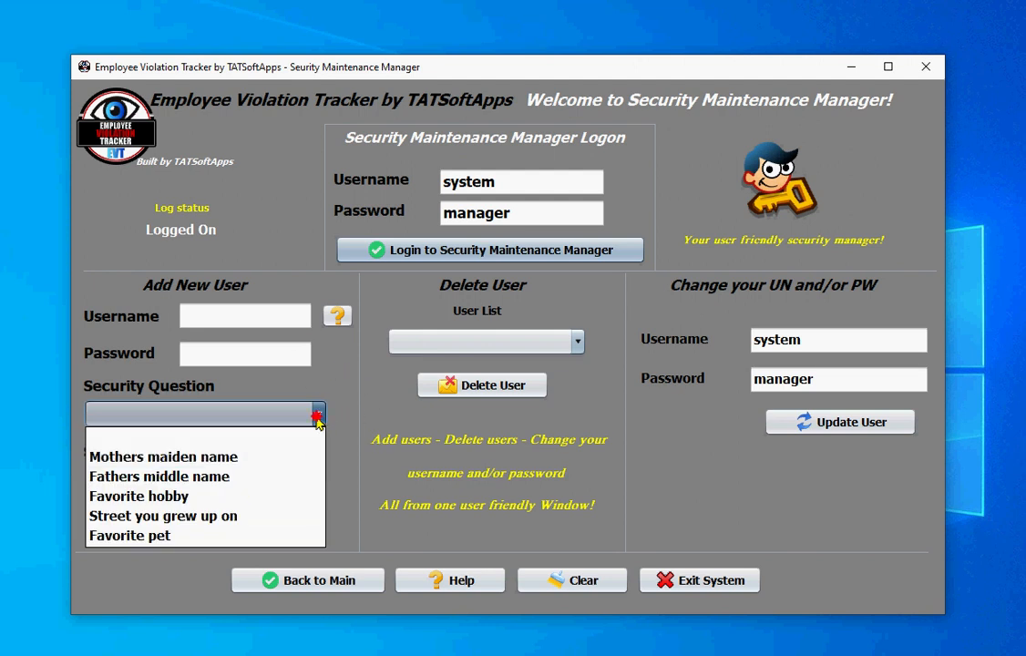
click(275, 410)
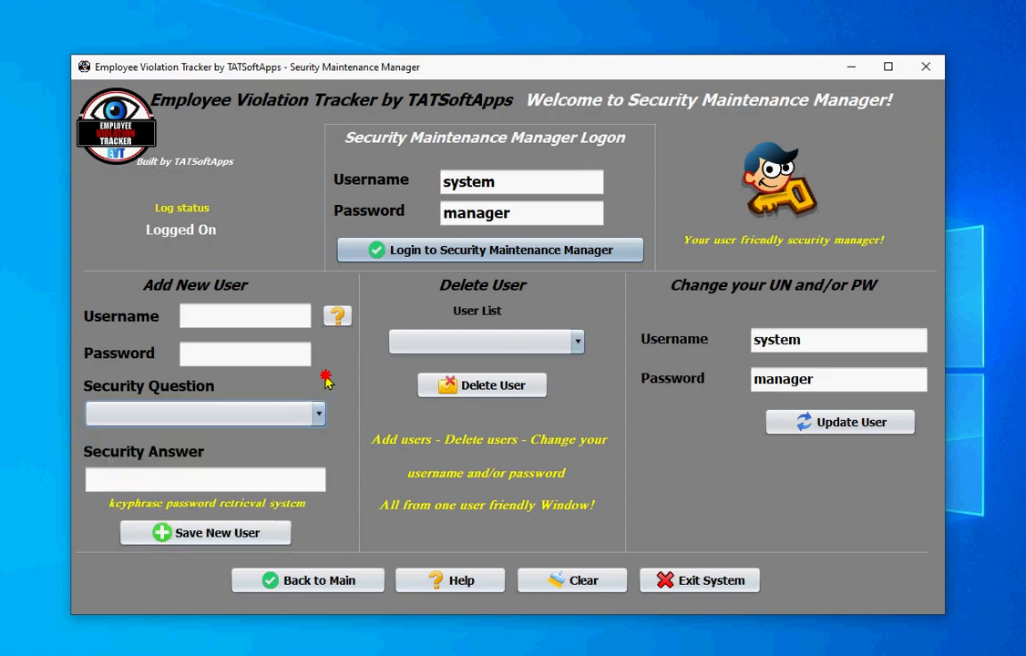
click(130, 477)
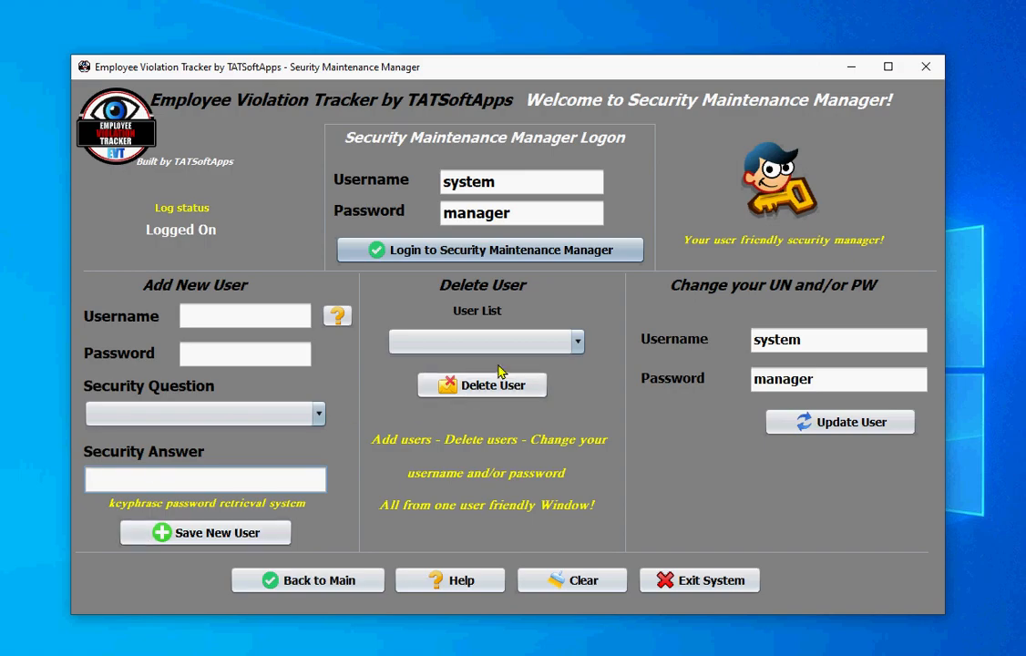
click(576, 342)
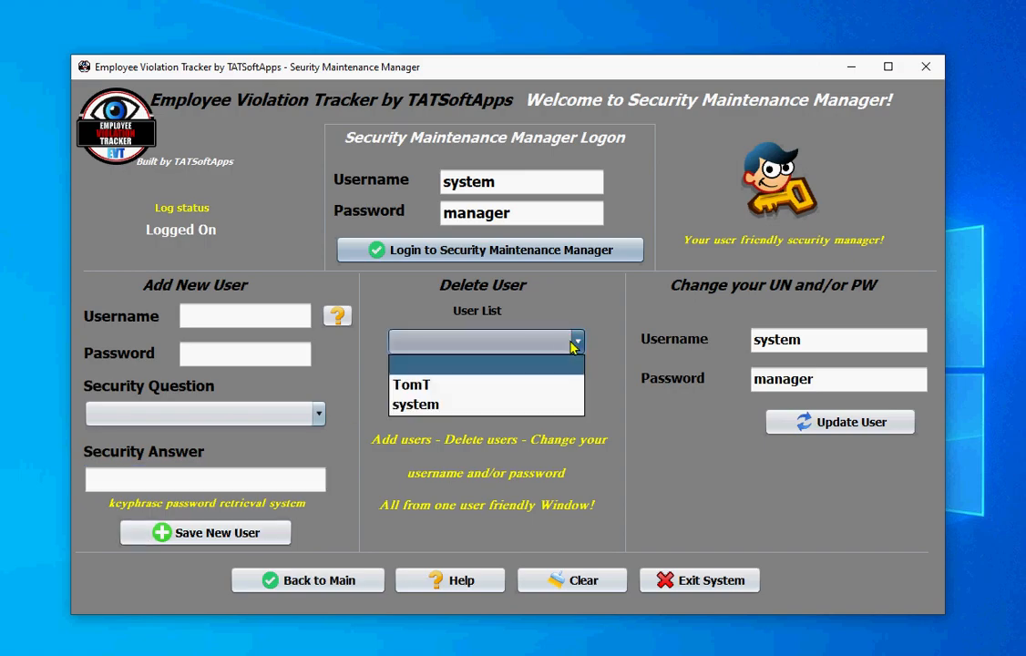
click(576, 342)
click(576, 342)
click(558, 365)
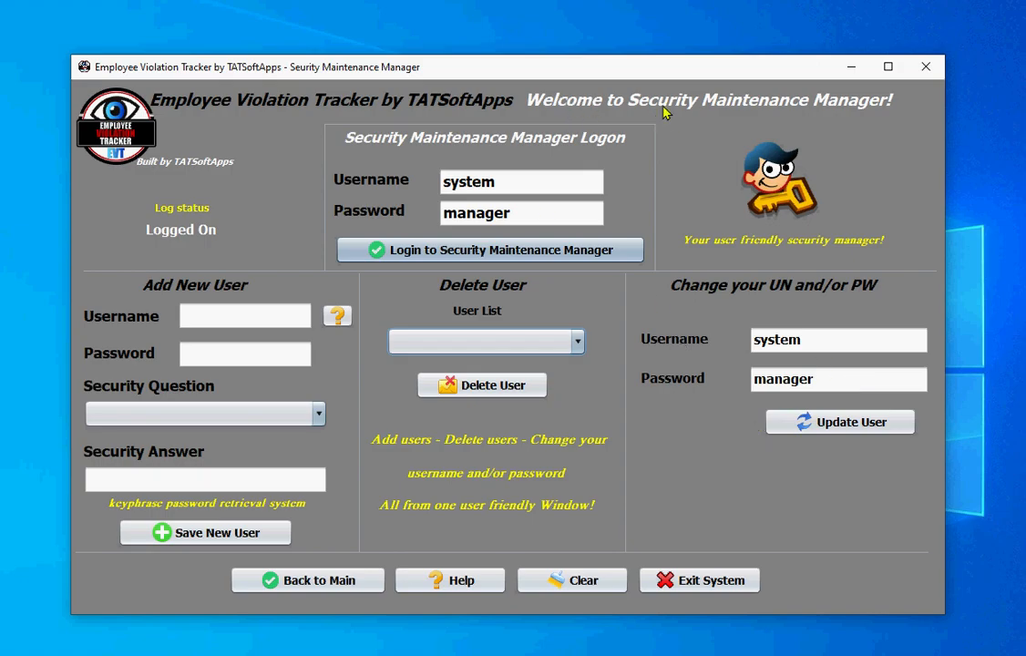
- Leave the Security Maintenance Manager via Back to Main
click(322, 582)
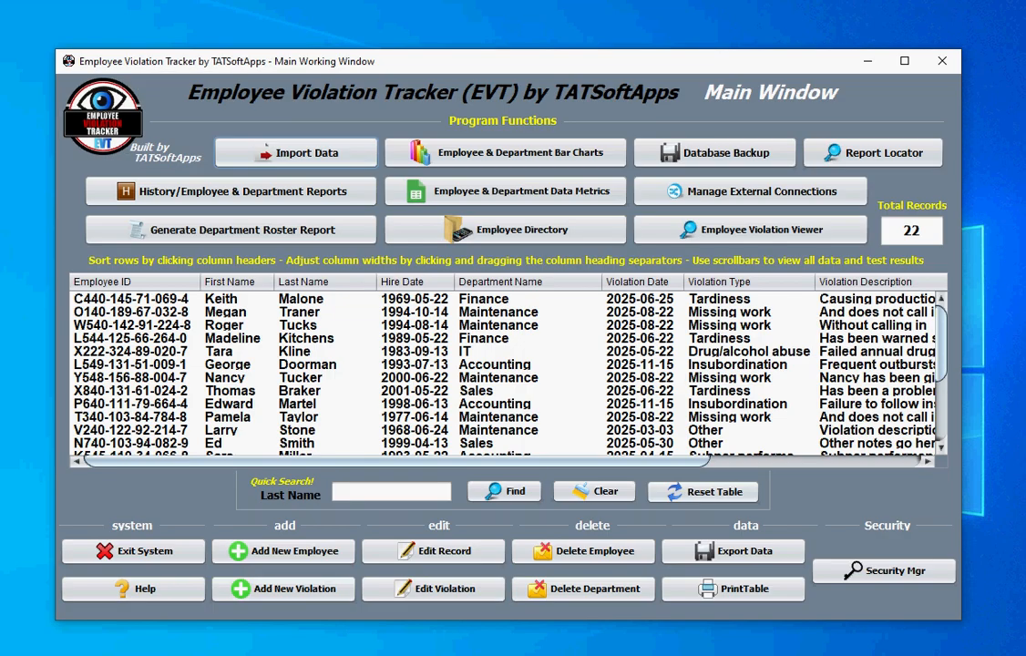